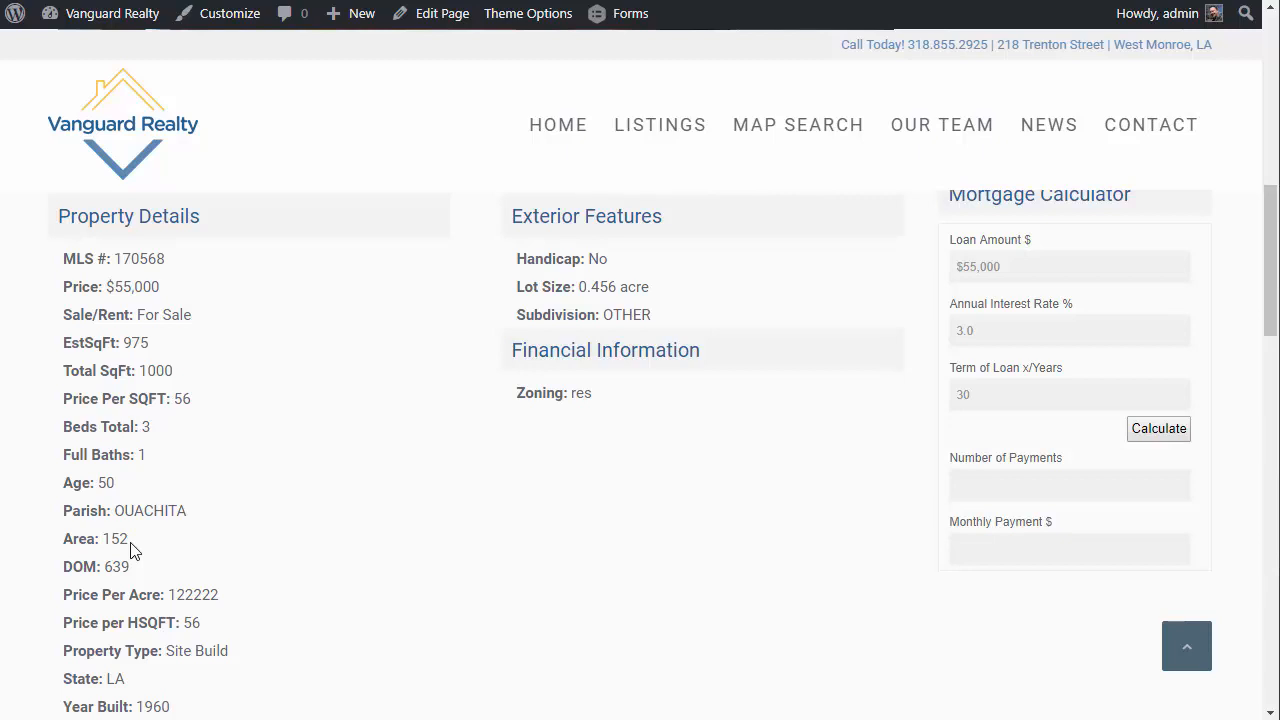
Examine the Area value under Property Details on the listing page
{"action": "left_click_drag", "start_coordinate": [128, 541], "coordinate": [64, 537]}
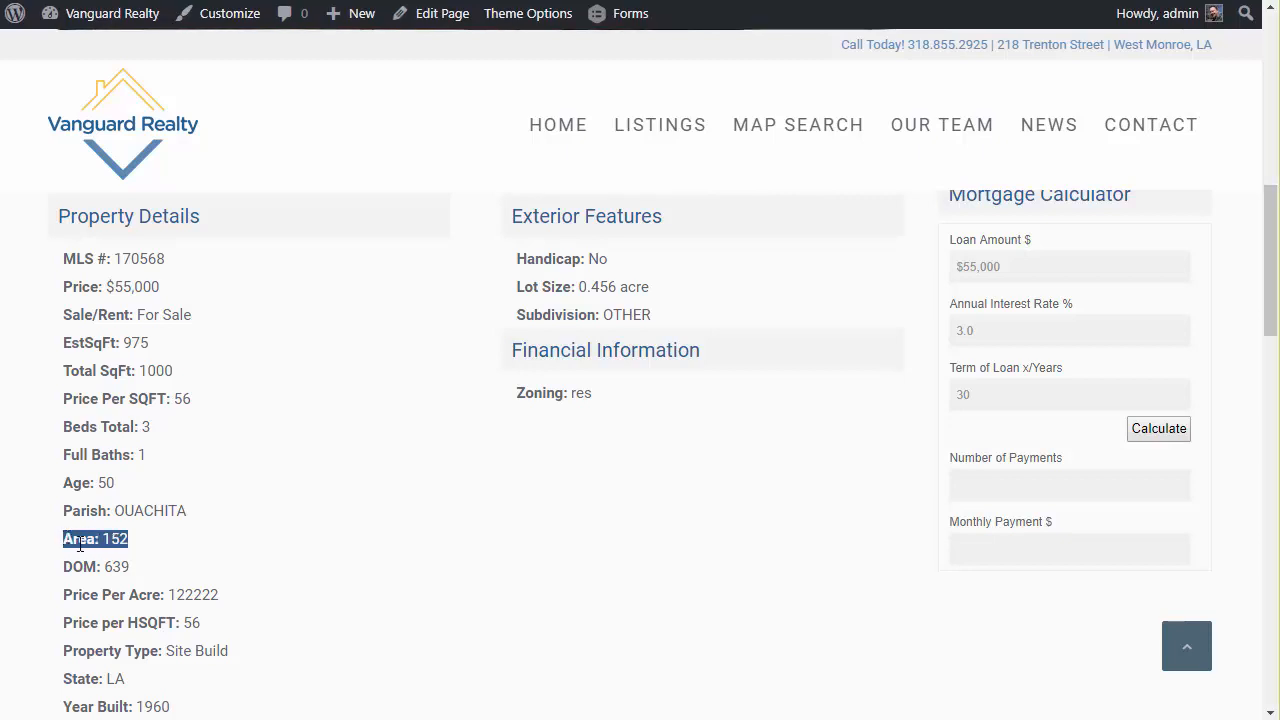
{"action": "left_click", "coordinate": [134, 549]}
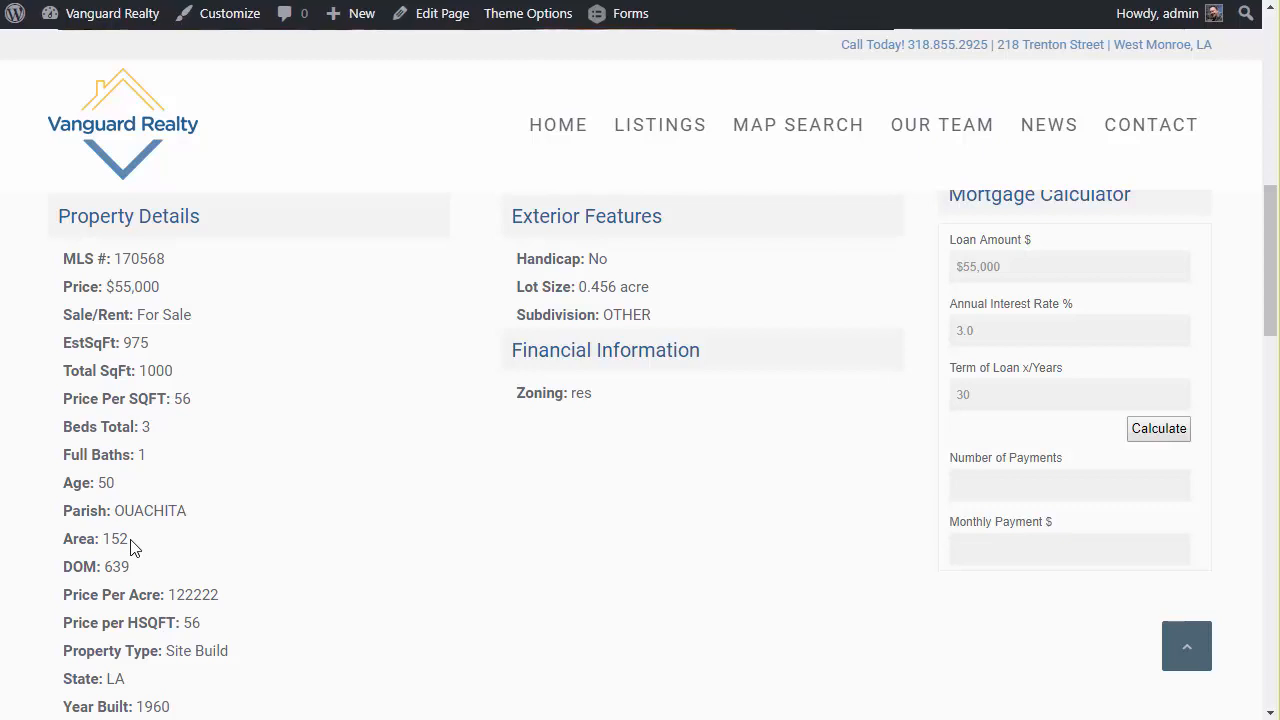
{"action": "left_click_drag", "start_coordinate": [103, 537], "coordinate": [140, 540]}
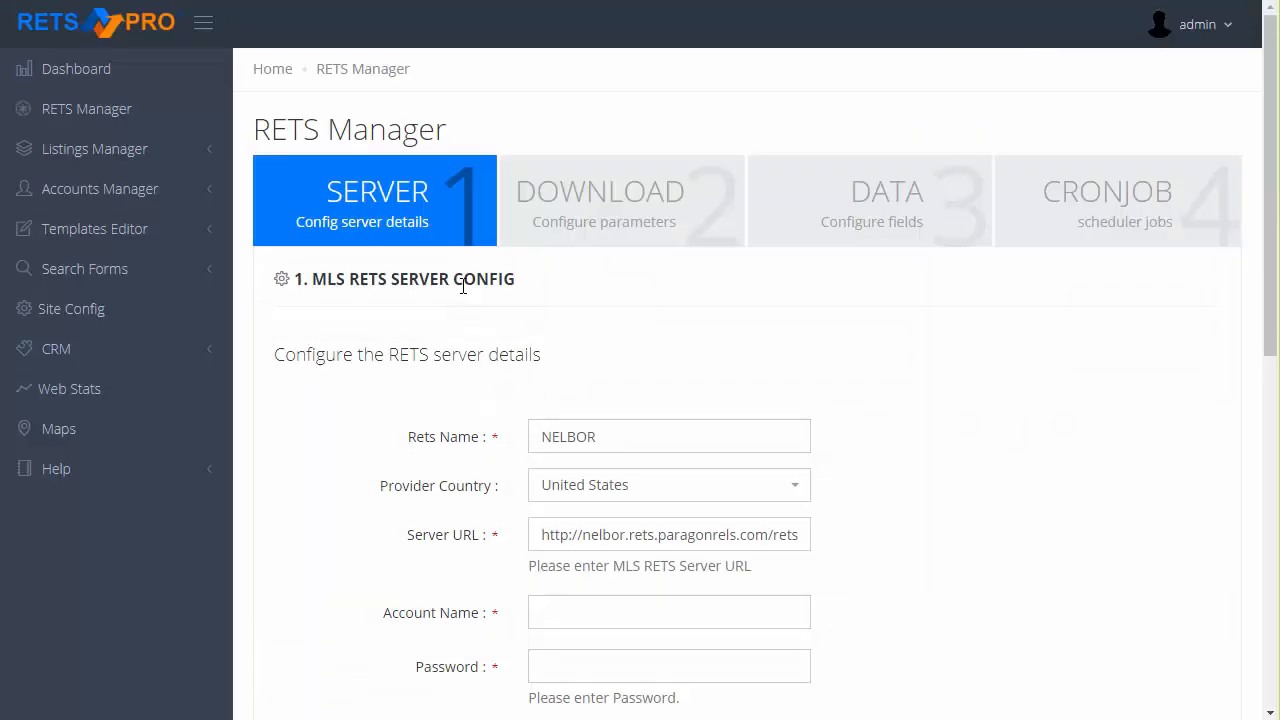
Review the NELBOR server configuration in RETS Pro and the RETS server's links page
{"action": "scroll", "coordinate": [463, 288], "scroll_direction": "down", "scroll_amount": 3}
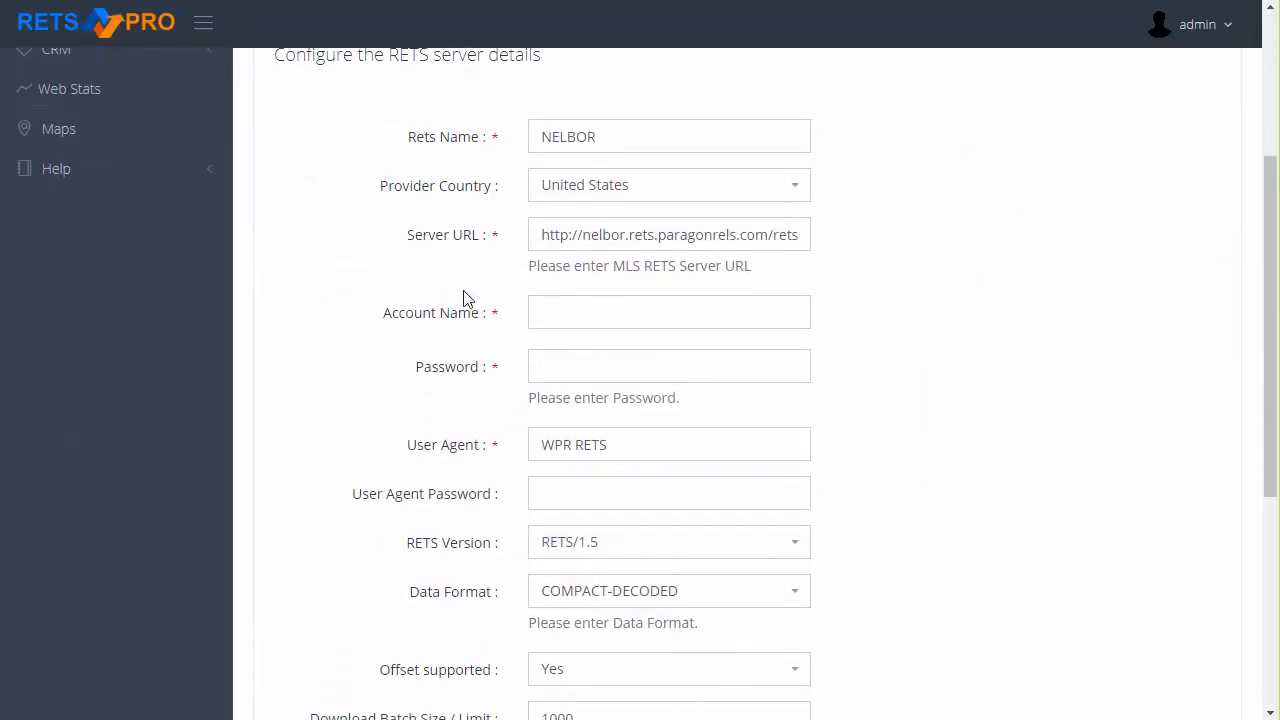
{"action": "scroll", "coordinate": [466, 297], "scroll_direction": "down", "scroll_amount": 2}
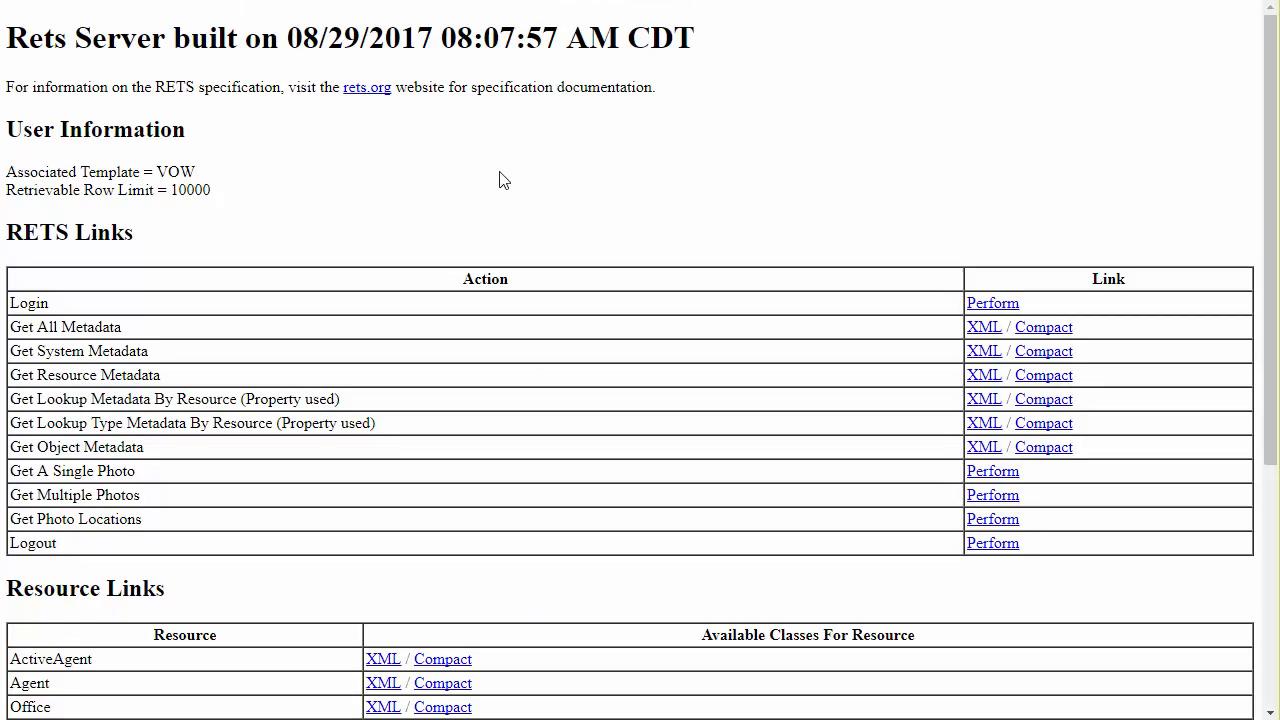
{"action": "scroll", "coordinate": [597, 210], "scroll_direction": "down", "scroll_amount": 1}
{"action": "scroll", "coordinate": [597, 210], "scroll_direction": "down", "scroll_amount": 3}
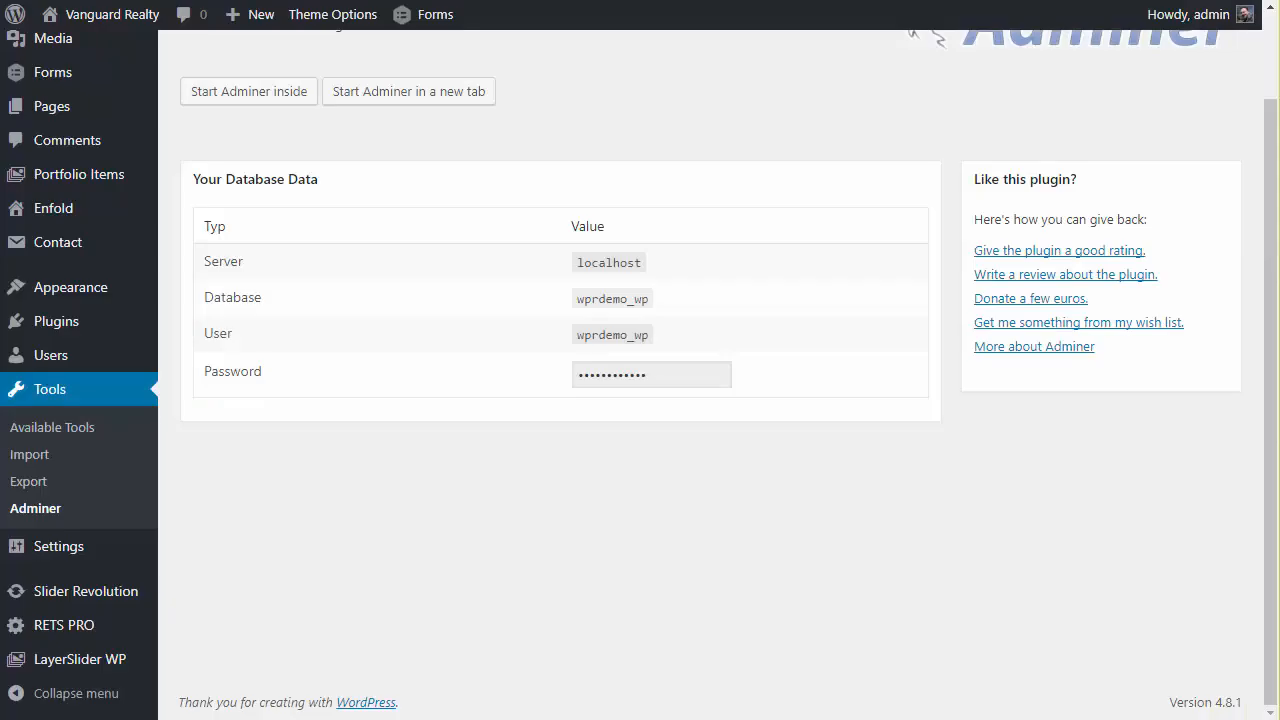
Open Adminer in a new tab from WordPress and find the "area" column in the wp_realty_listingsdb table data
{"action": "scroll", "coordinate": [250, 236], "scroll_direction": "up", "scroll_amount": 1}
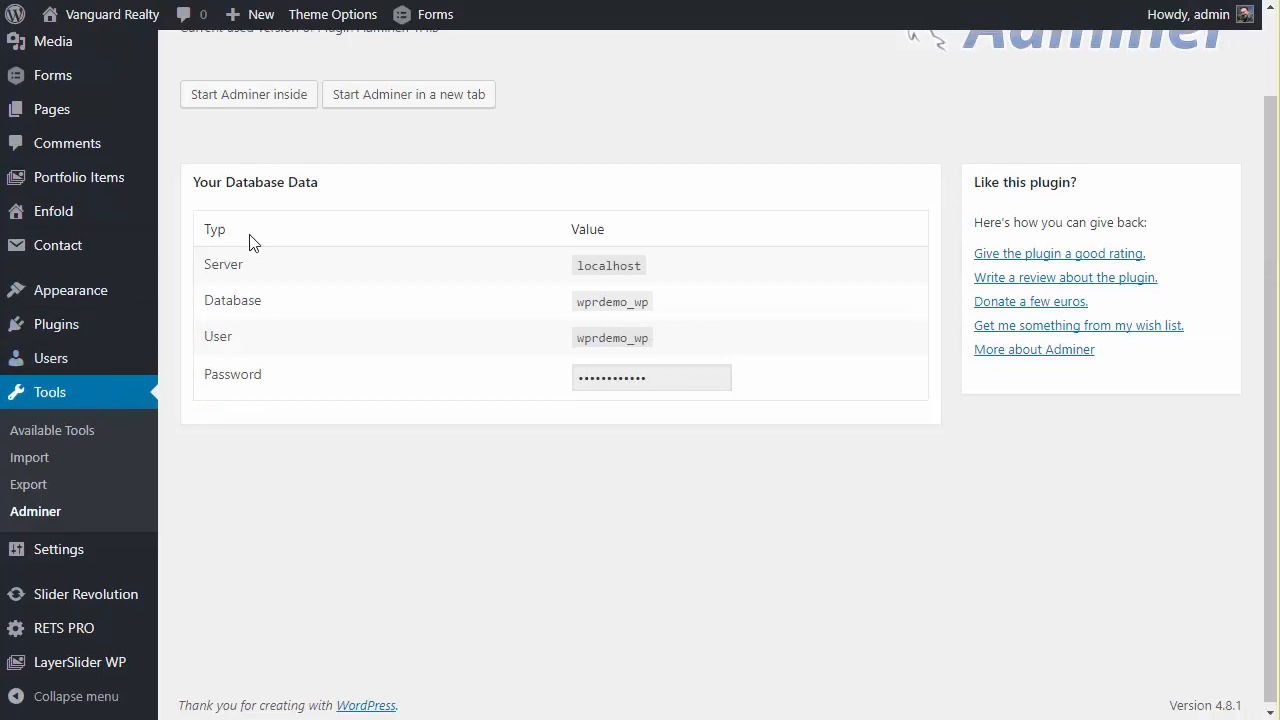
{"action": "left_click_drag", "start_coordinate": [271, 65], "coordinate": [185, 66]}
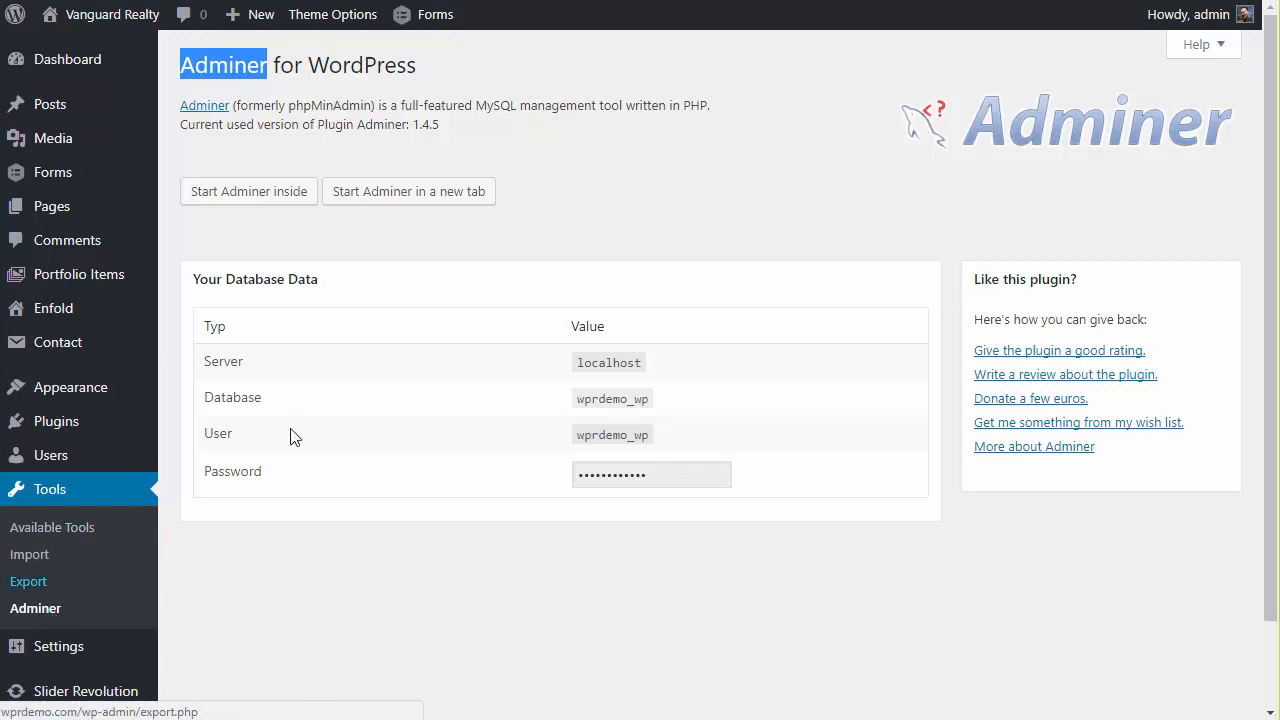
{"action": "left_click", "coordinate": [404, 196]}
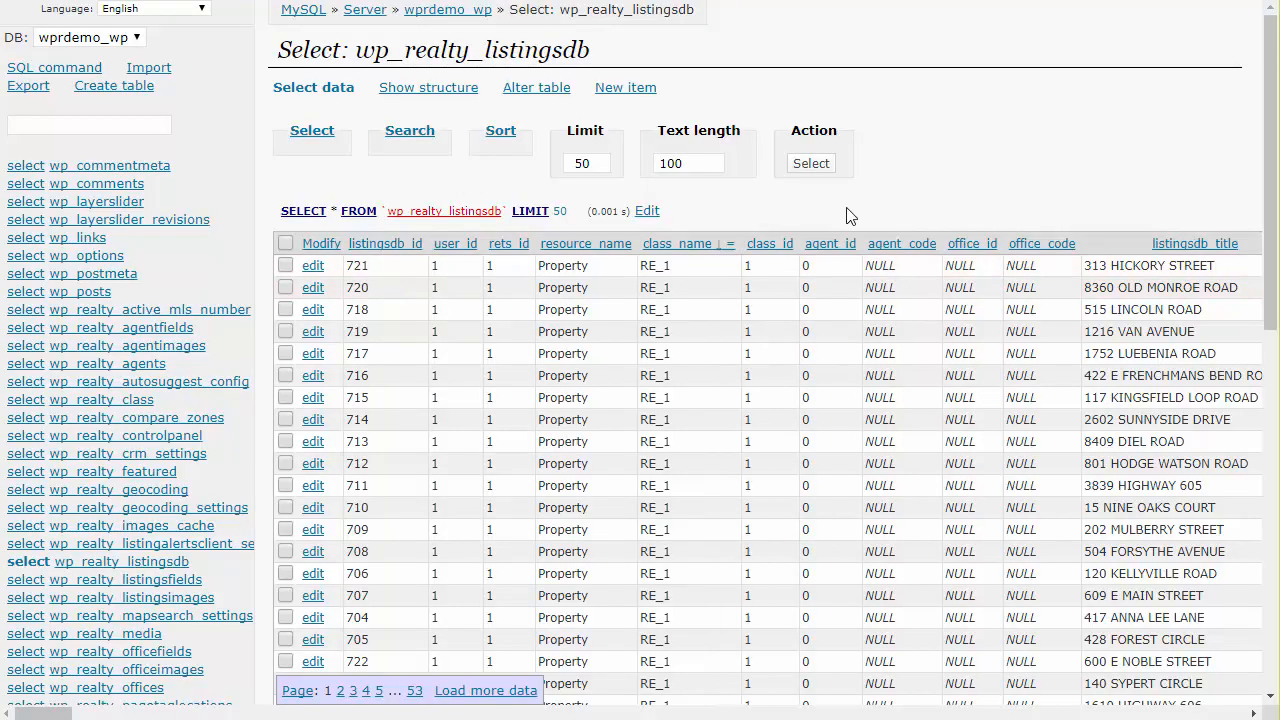
{"action": "key", "text": "ctrl+f"}
{"action": "type", "text": "area"}
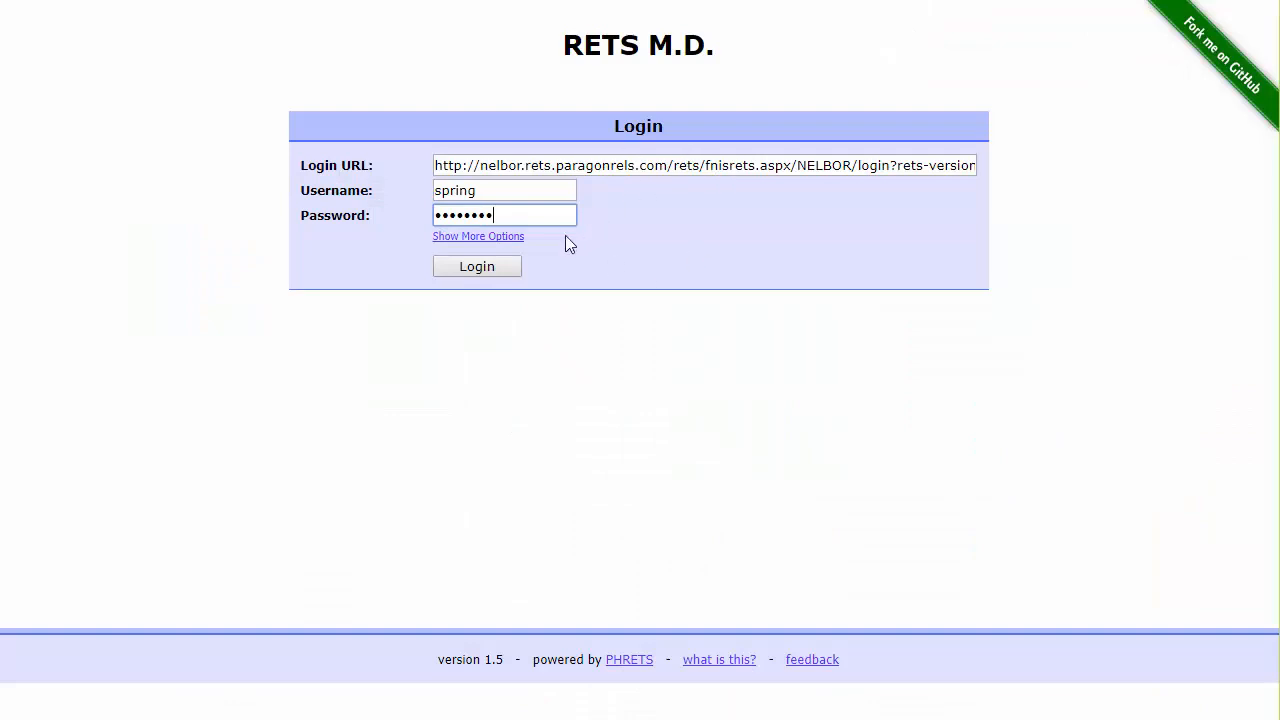
Log in to the NELBOR server in RETS M.D. and open the metadata of the residential property class RE_1
{"action": "left_click", "coordinate": [504, 238]}
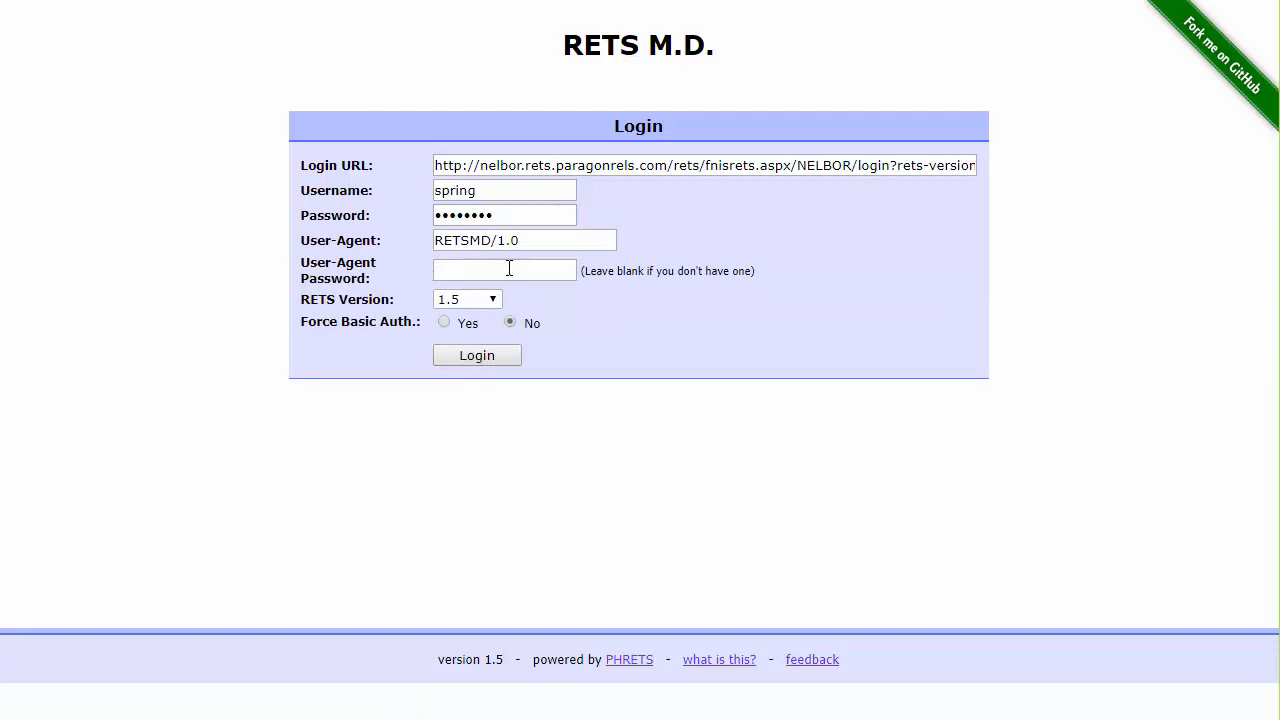
{"action": "left_click", "coordinate": [469, 357]}
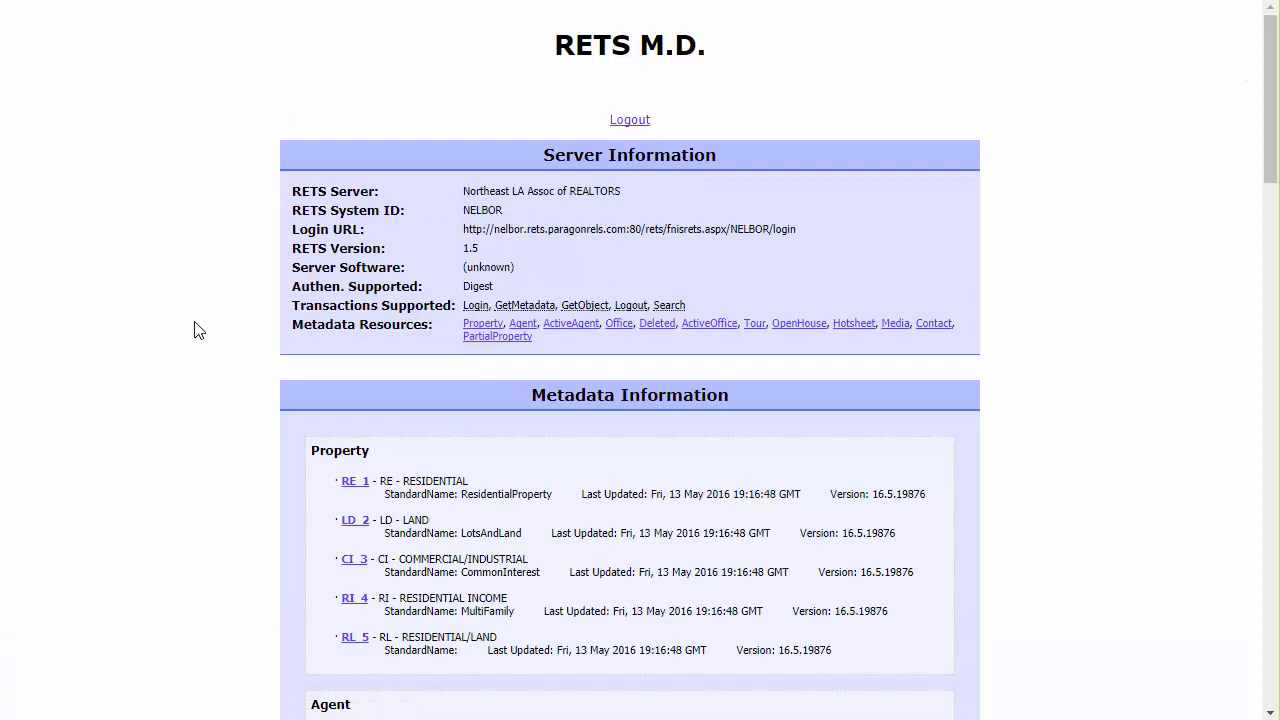
{"action": "scroll", "coordinate": [250, 327], "scroll_direction": "down", "scroll_amount": 2}
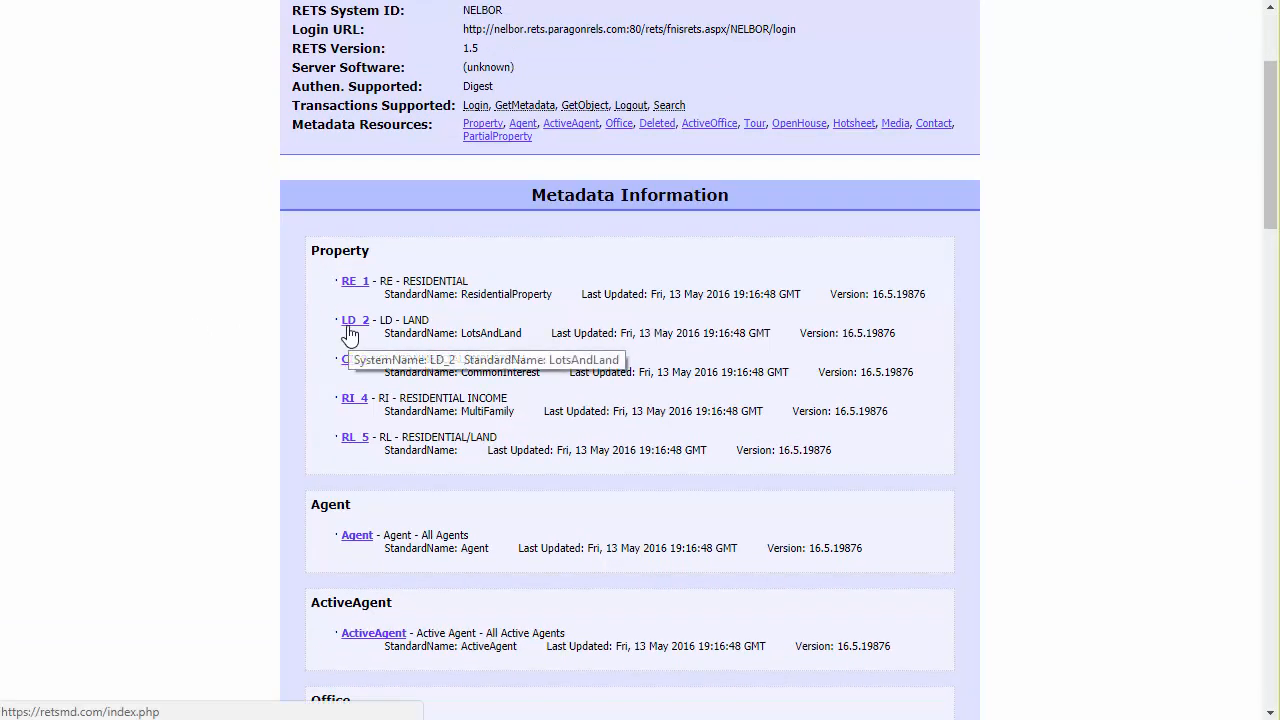
{"action": "left_click", "coordinate": [352, 283]}
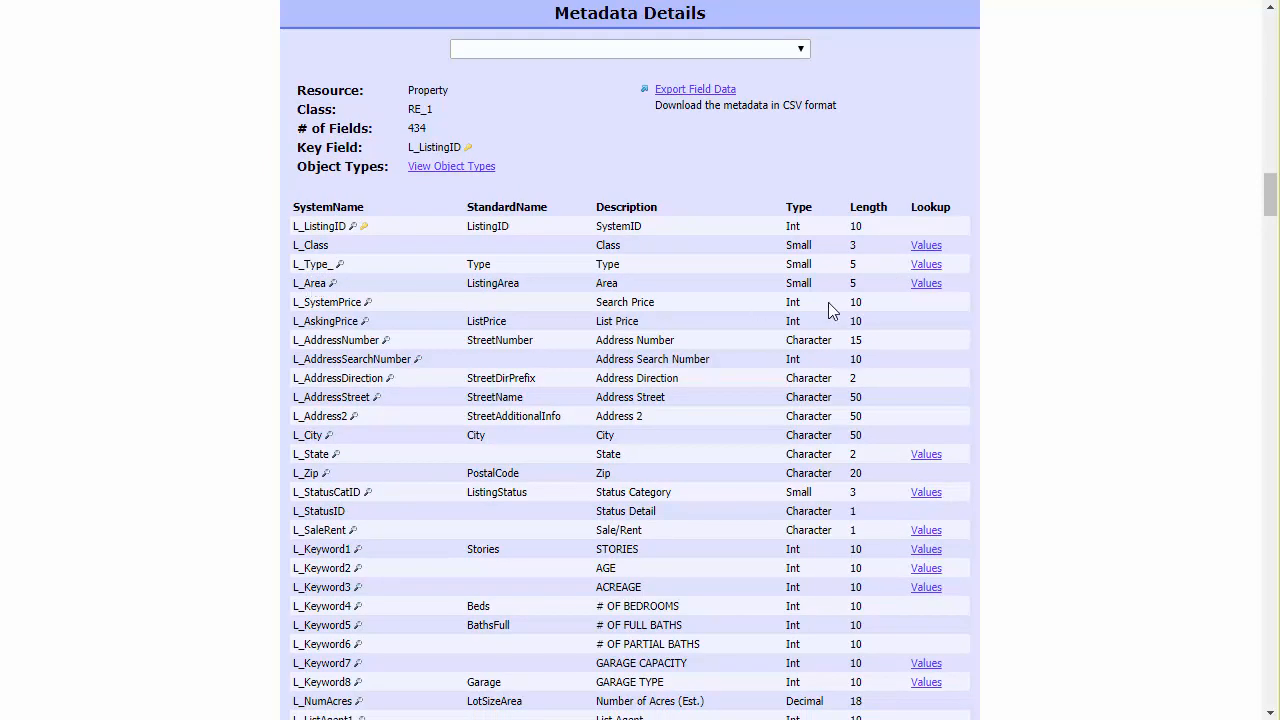
Examine the lookup values of the L_Area field, comparing short and long values, and close the list
{"action": "left_click", "coordinate": [926, 284]}
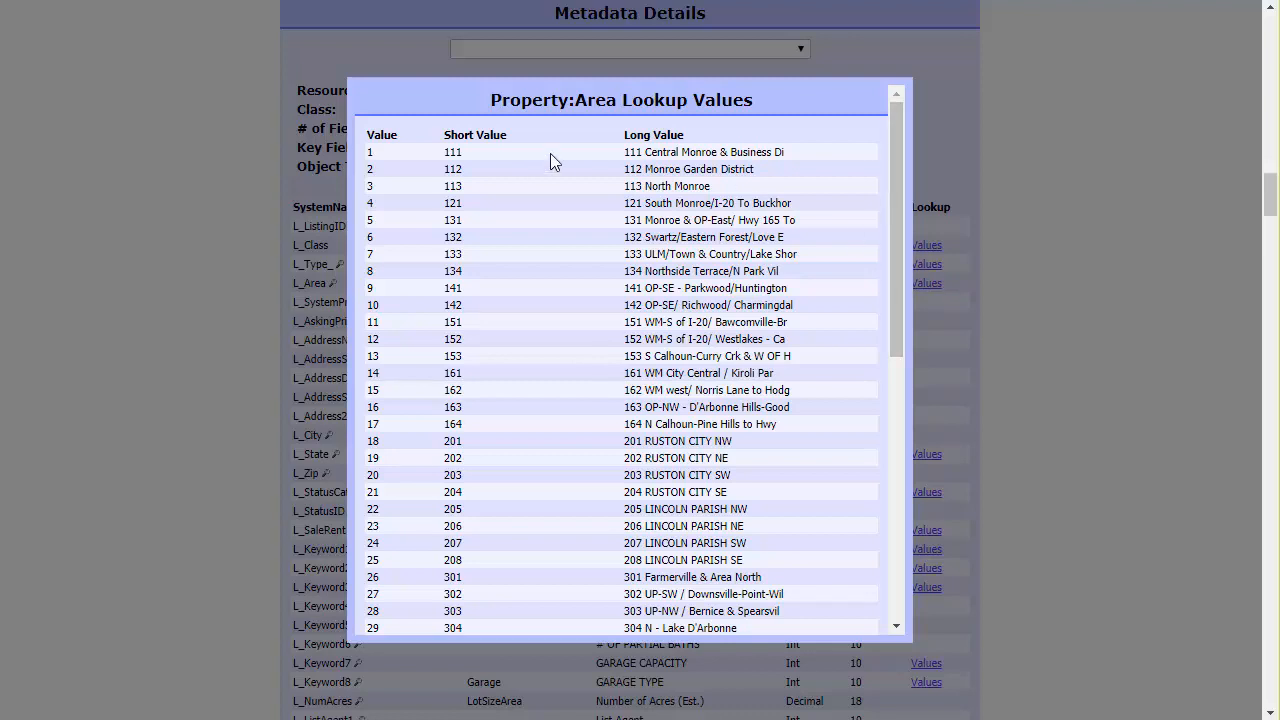
{"action": "scroll", "coordinate": [680, 250], "scroll_direction": "down", "scroll_amount": 5}
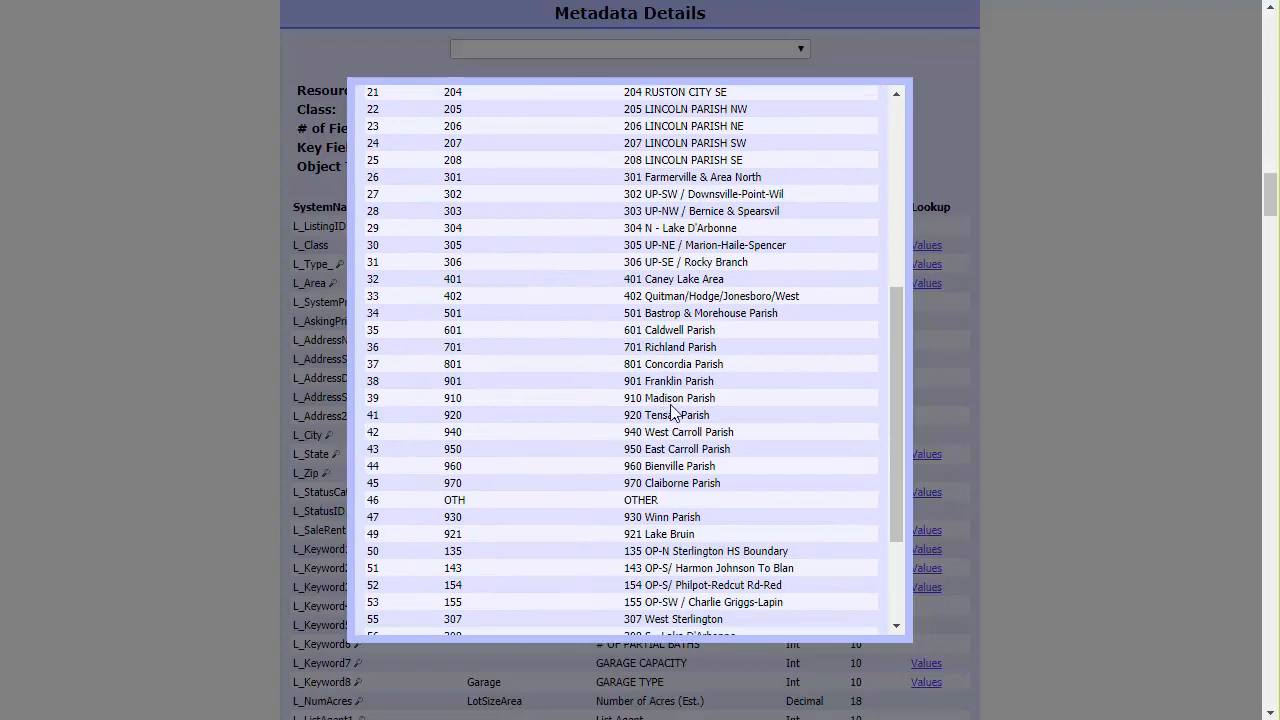
{"action": "scroll", "coordinate": [672, 410], "scroll_direction": "down", "scroll_amount": 2}
{"action": "scroll", "coordinate": [672, 410], "scroll_direction": "up", "scroll_amount": 10}
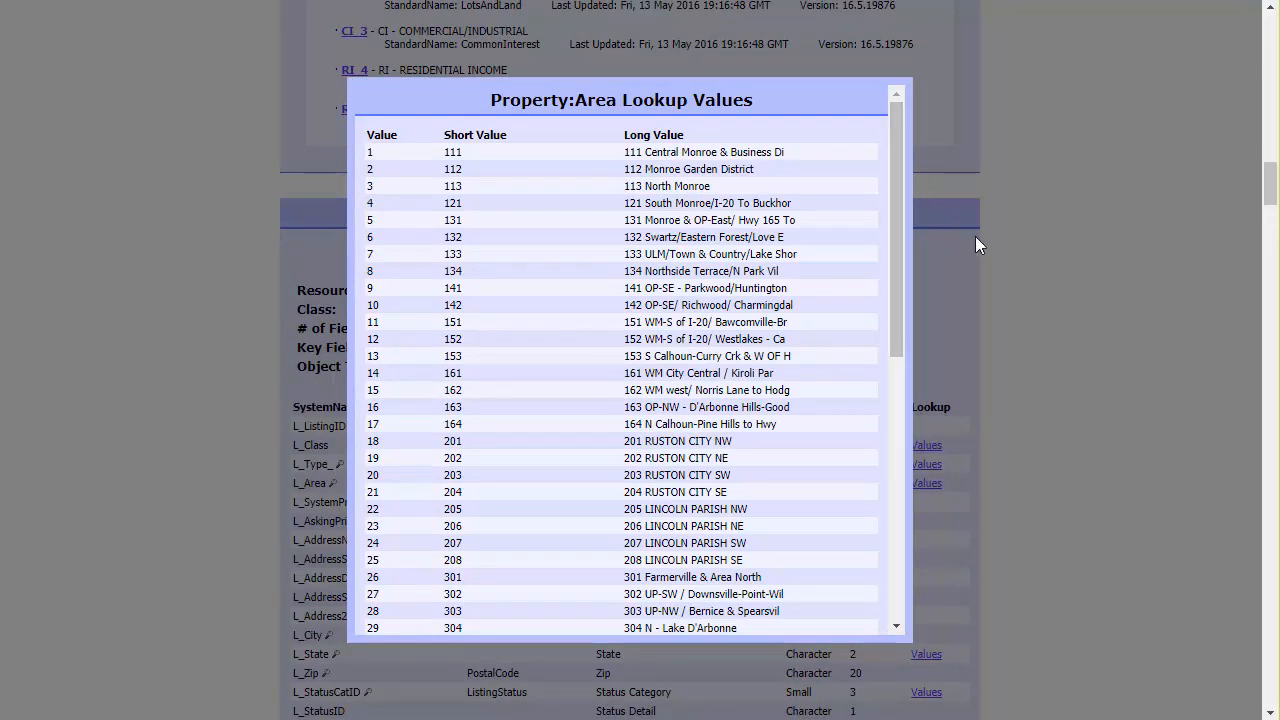
{"action": "left_click", "coordinate": [1051, 262]}
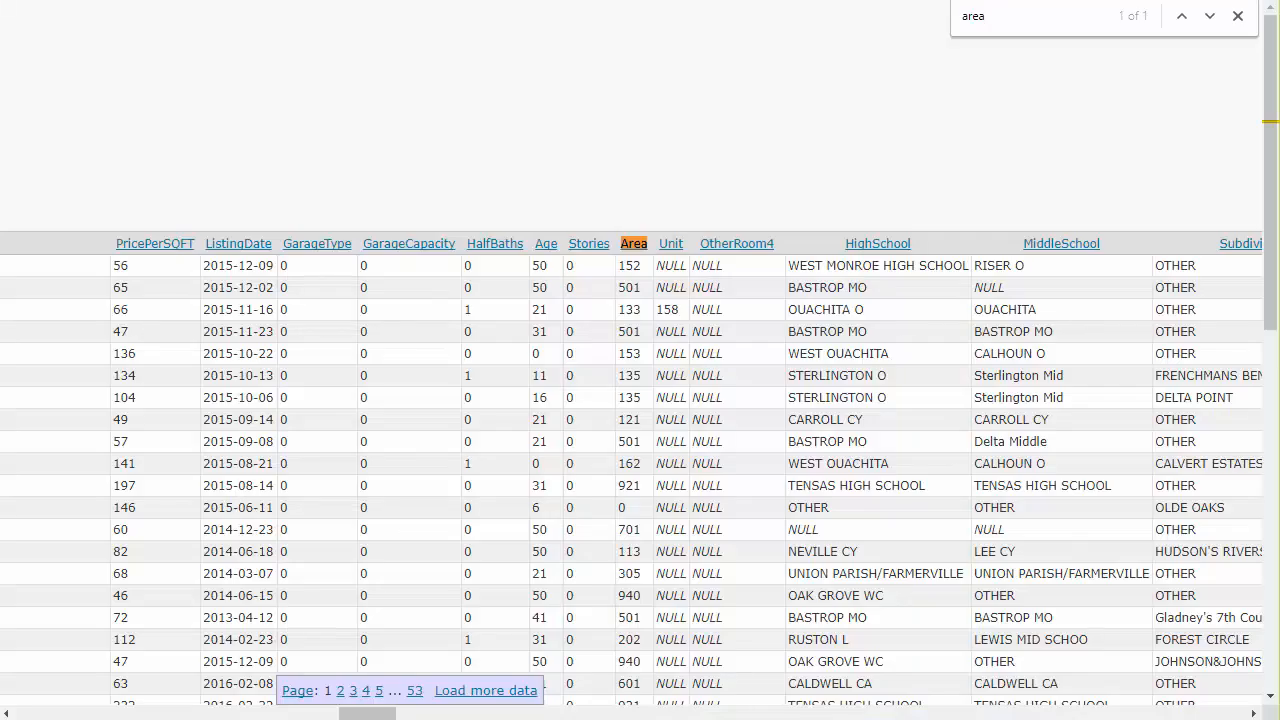
Switch to Adminer, open the structure of wp_realty_listingsdb for altering, and find the "area" column definition
{"action": "left_click", "coordinate": [670, 243]}
{"action": "left_click_drag", "start_coordinate": [373, 714], "coordinate": [28, 698]}
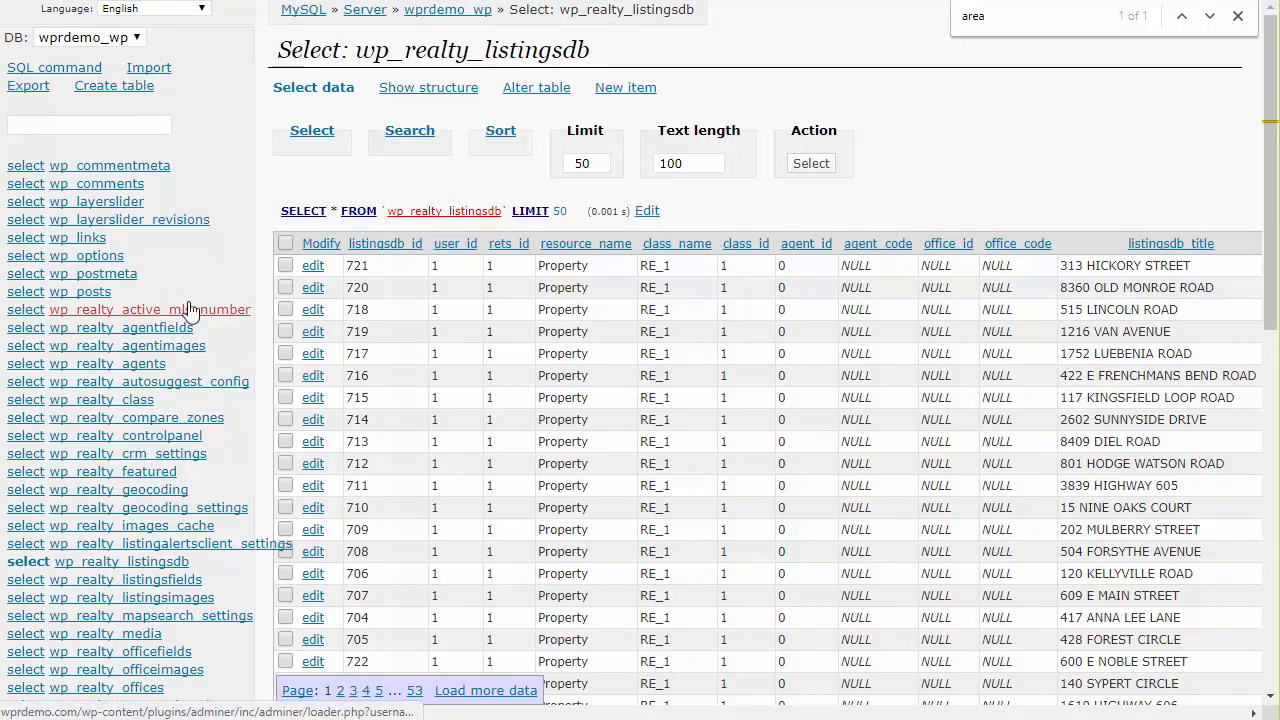
{"action": "left_click", "coordinate": [535, 90]}
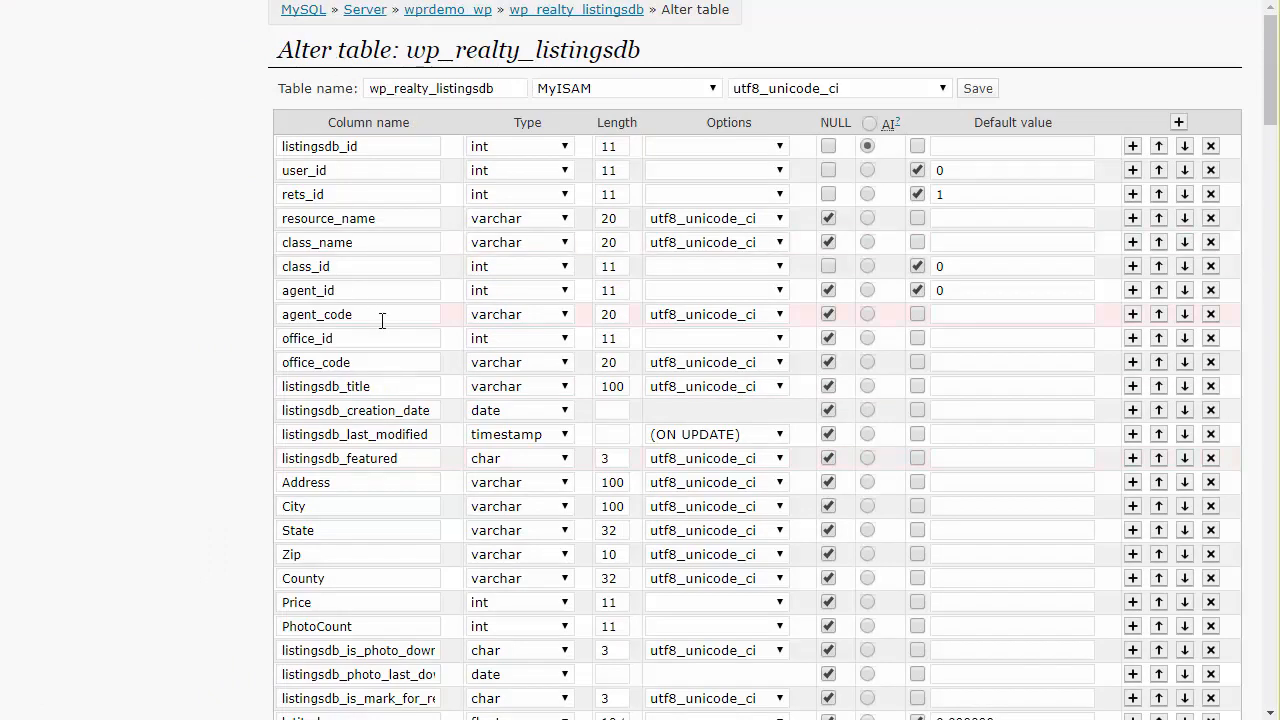
{"action": "scroll", "coordinate": [382, 320], "scroll_direction": "down", "scroll_amount": 3}
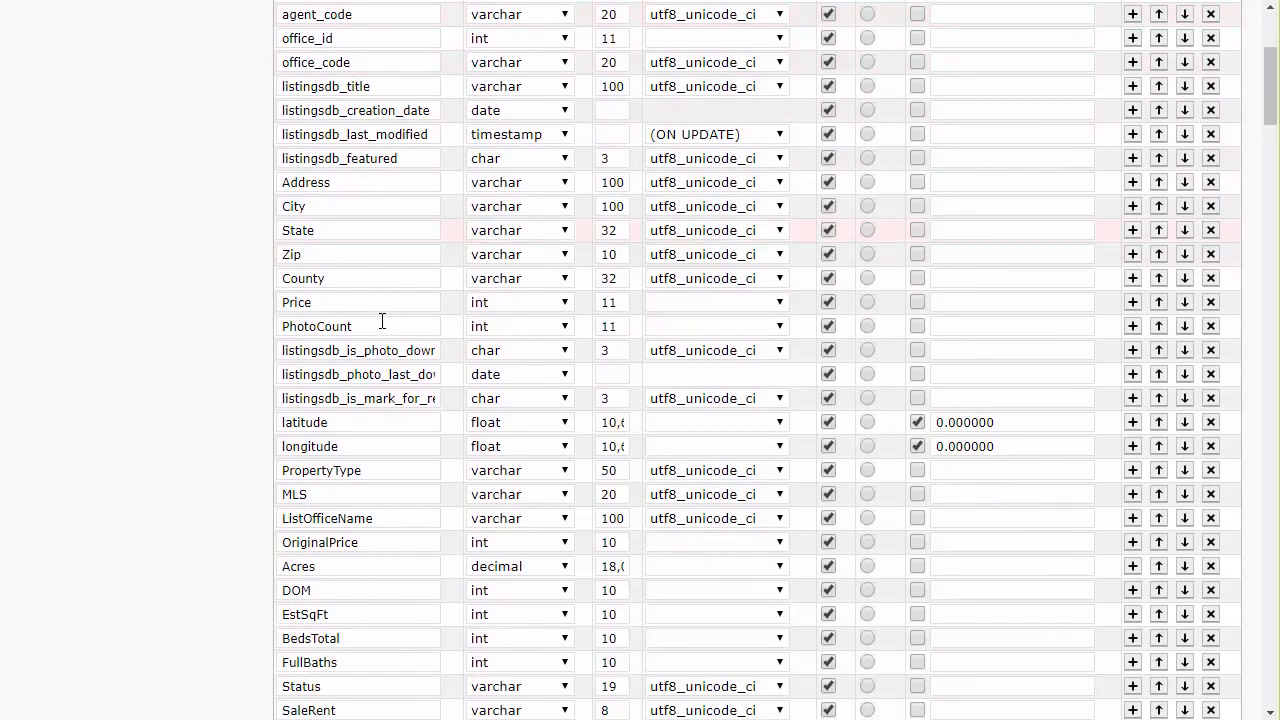
{"action": "scroll", "coordinate": [382, 320], "scroll_direction": "down", "scroll_amount": 2}
{"action": "scroll", "coordinate": [388, 319], "scroll_direction": "up", "scroll_amount": 5}
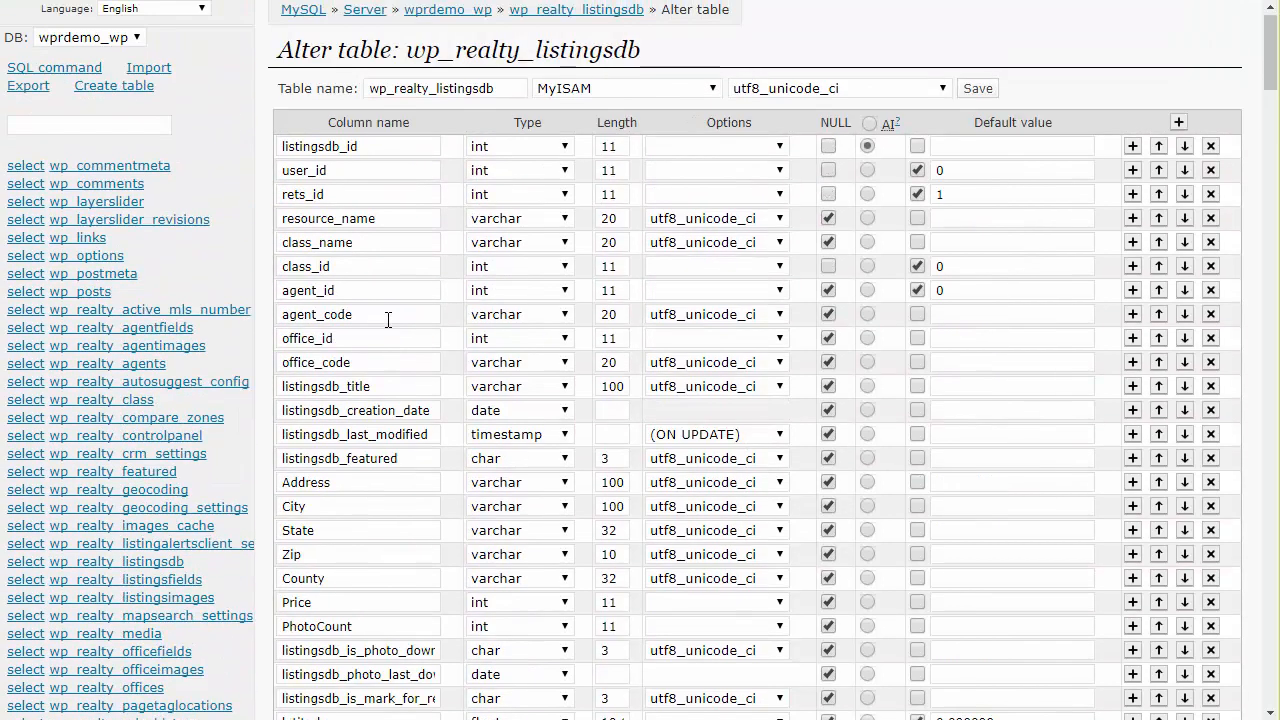
{"action": "key", "text": "ctrl+f"}
{"action": "type", "text": "area"}
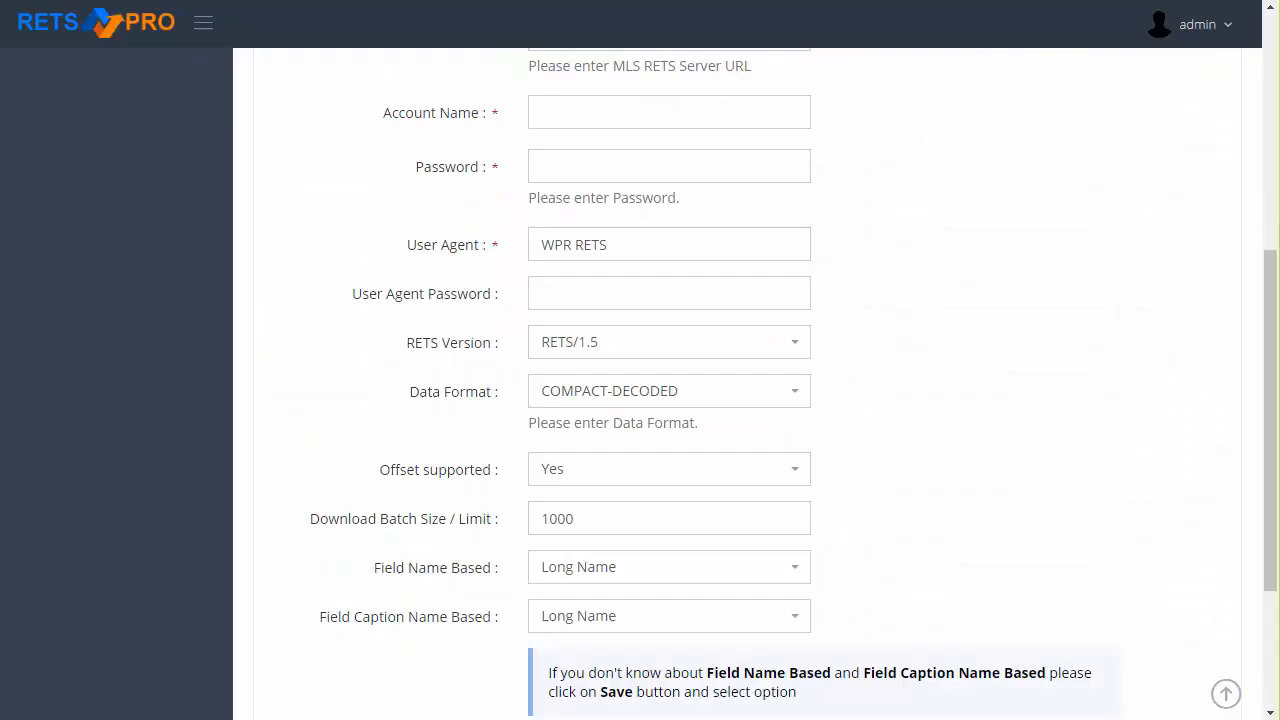
Switch to RETS Pro, search the listing fields for "area", and open the Area field for editing
{"action": "scroll", "coordinate": [306, 380], "scroll_direction": "up", "scroll_amount": 5}
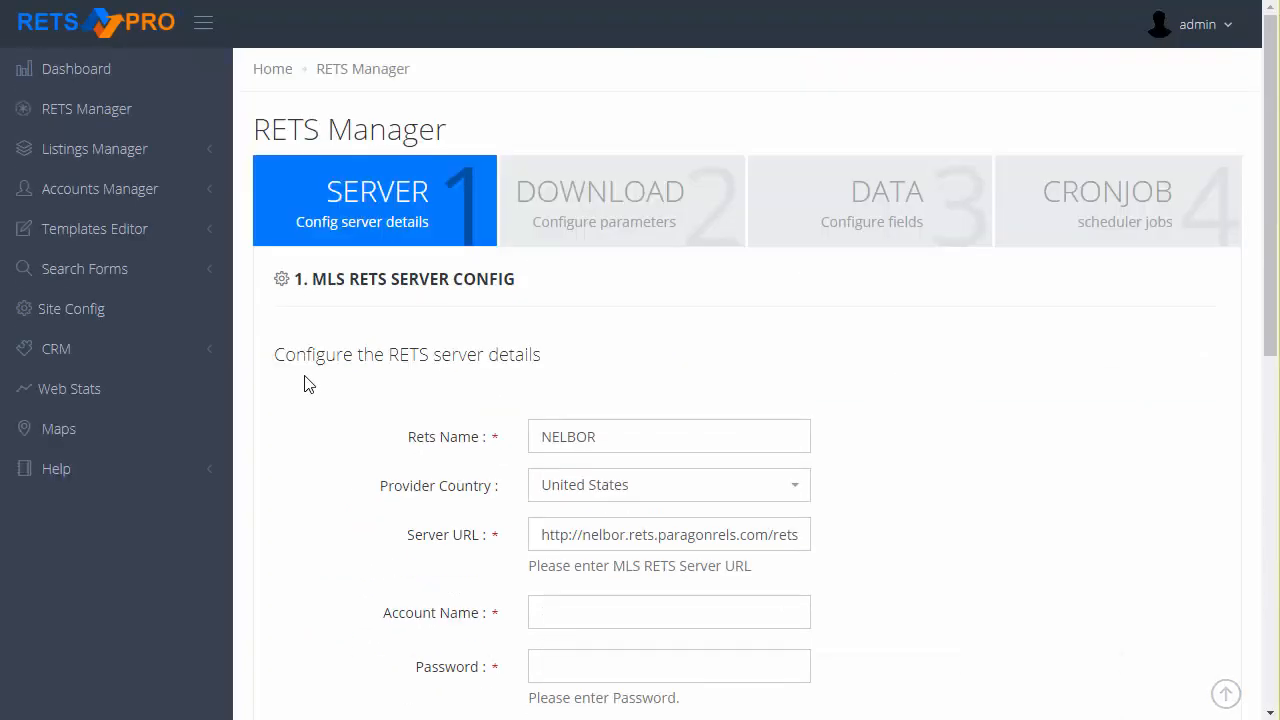
{"action": "left_click", "coordinate": [209, 155]}
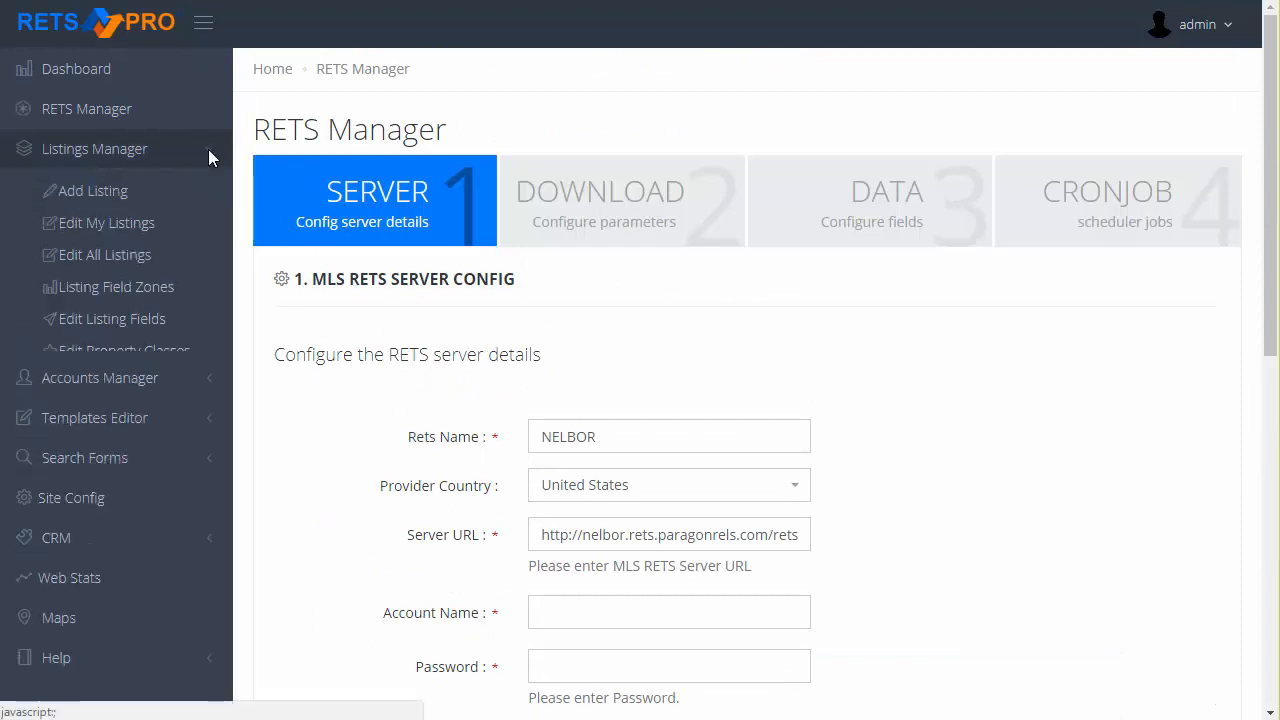
{"action": "left_click", "coordinate": [155, 331]}
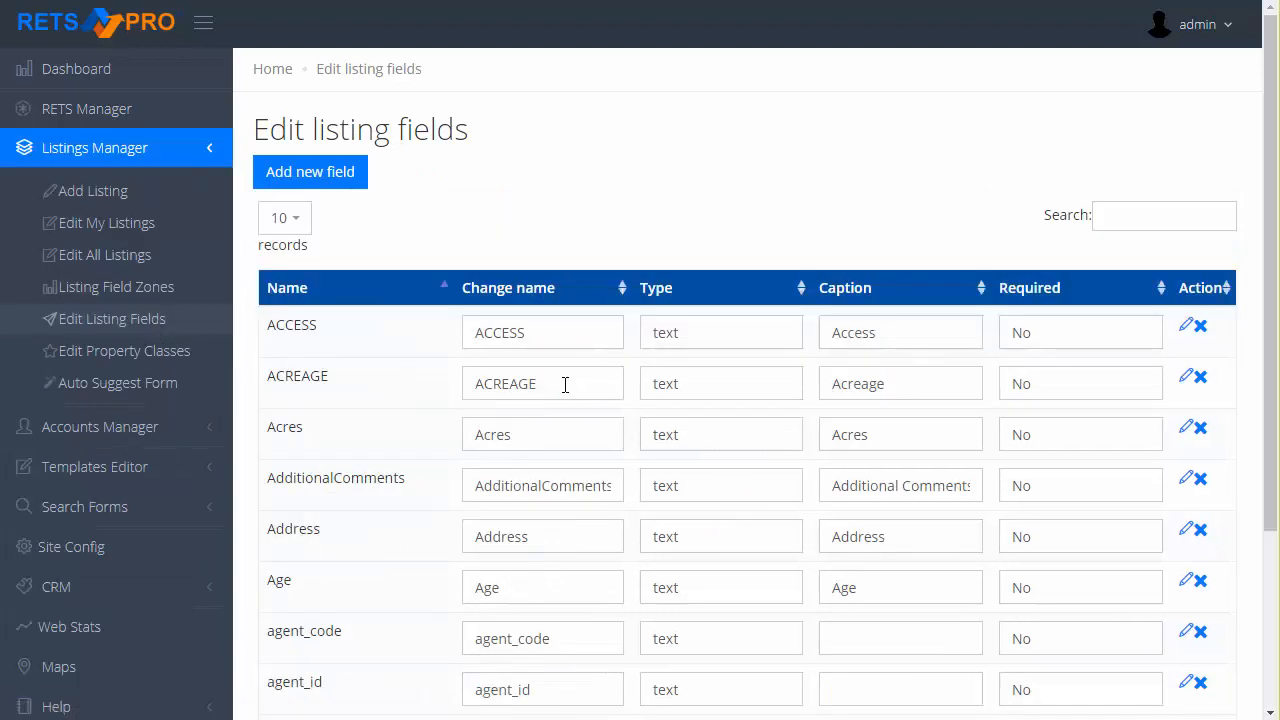
{"action": "left_click", "coordinate": [1135, 223]}
{"action": "type", "text": "area"}
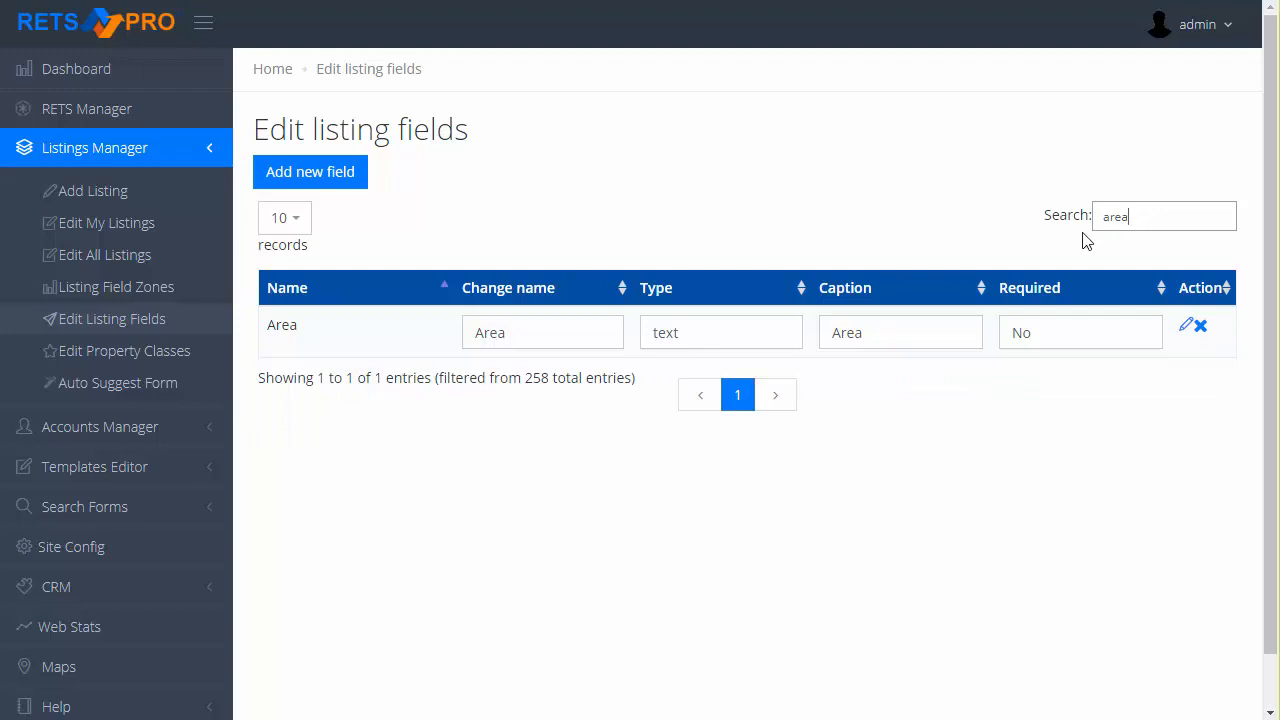
{"action": "left_click", "coordinate": [1187, 327]}
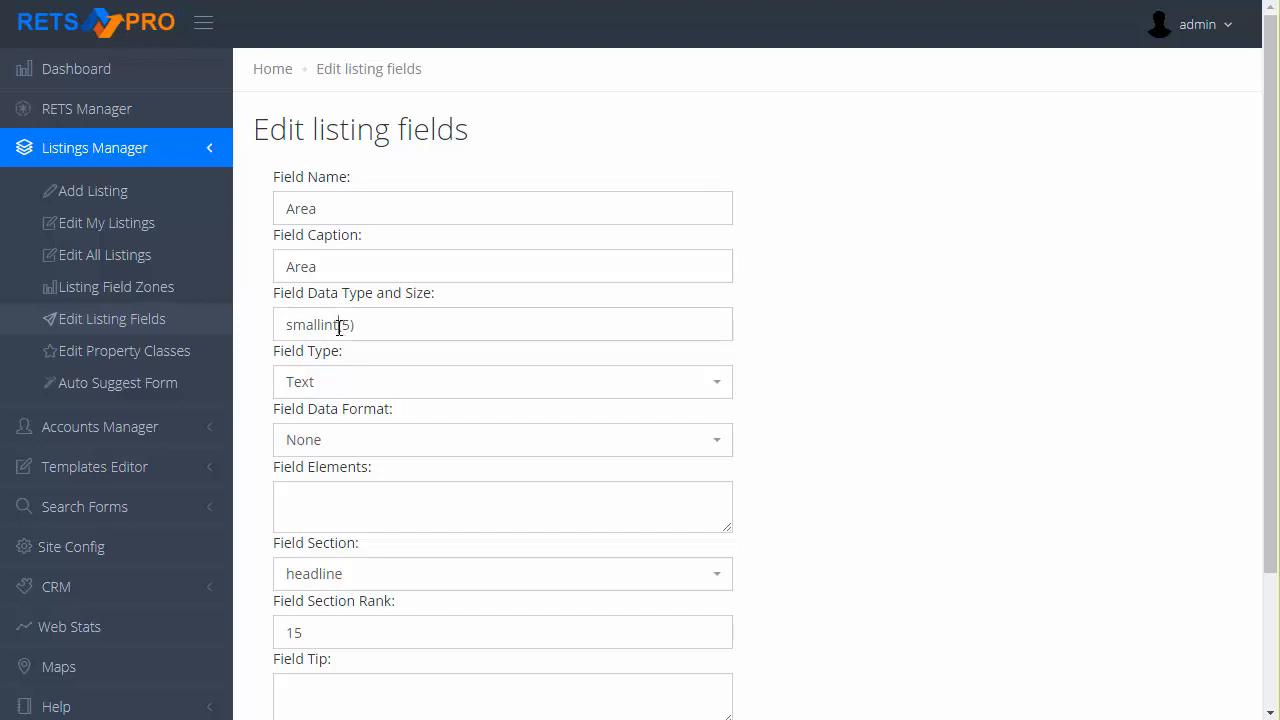
Compare the Area field's data type and size with the column definitions of wp_realty_listingsdb in Adminer
{"action": "left_click_drag", "start_coordinate": [339, 327], "coordinate": [271, 337]}
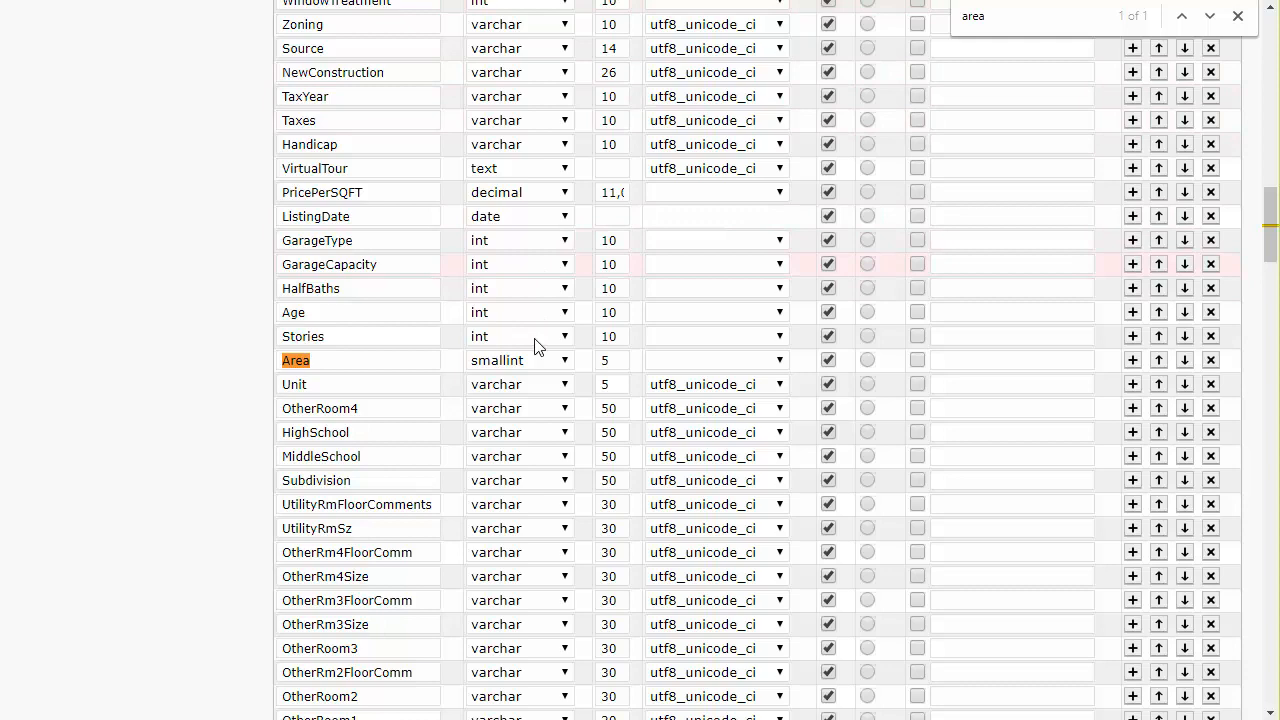
{"action": "scroll", "coordinate": [476, 350], "scroll_direction": "up", "scroll_amount": 6}
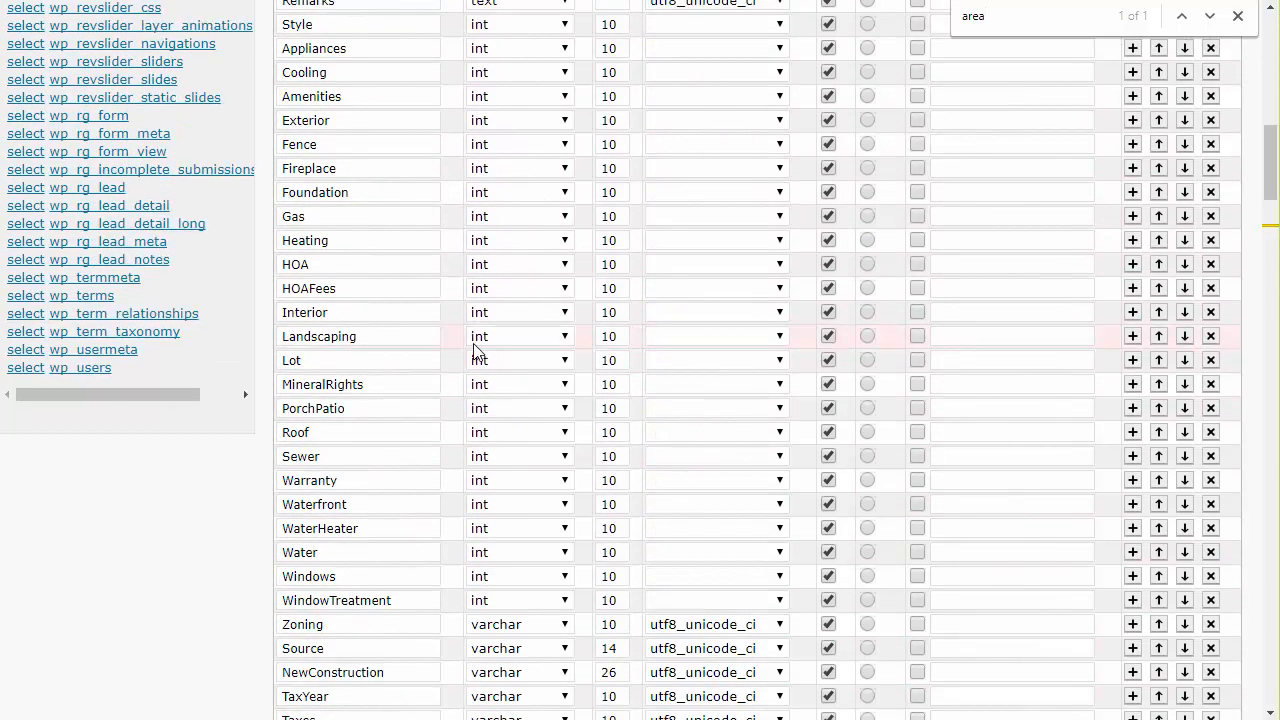
{"action": "scroll", "coordinate": [476, 350], "scroll_direction": "up", "scroll_amount": 10}
{"action": "scroll", "coordinate": [463, 336], "scroll_direction": "down", "scroll_amount": 3}
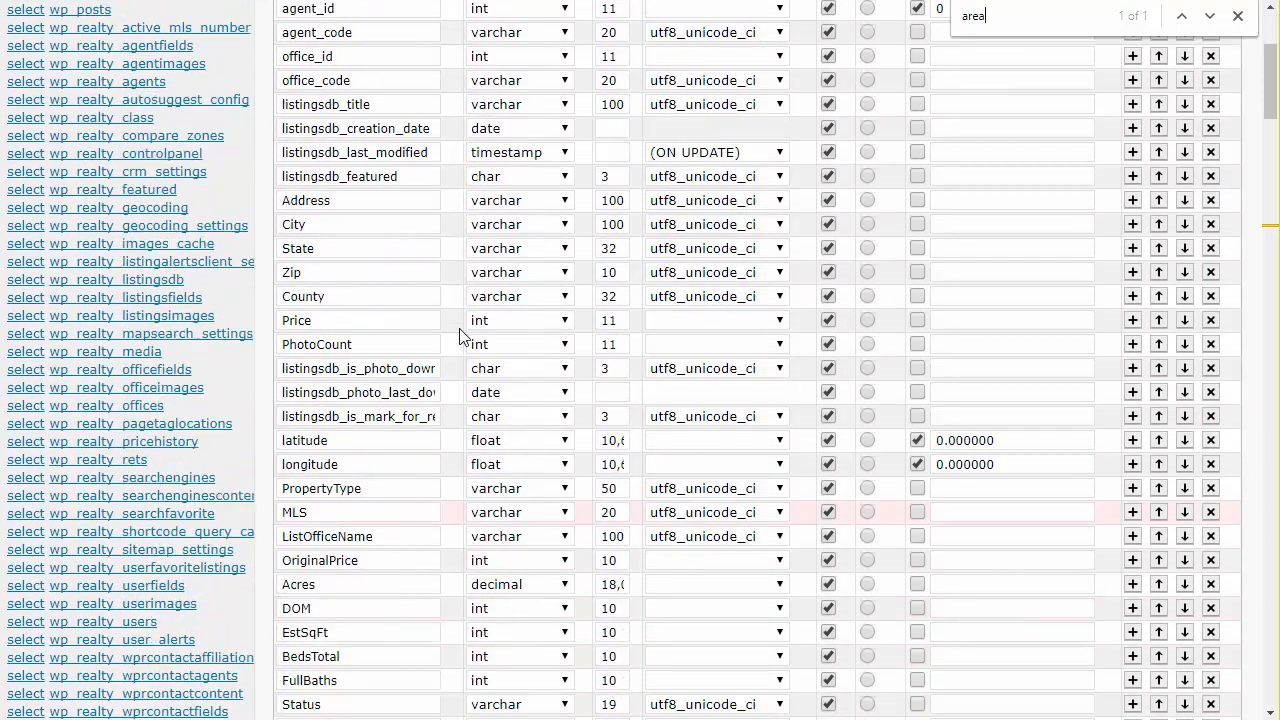
{"action": "scroll", "coordinate": [460, 336], "scroll_direction": "down", "scroll_amount": 3}
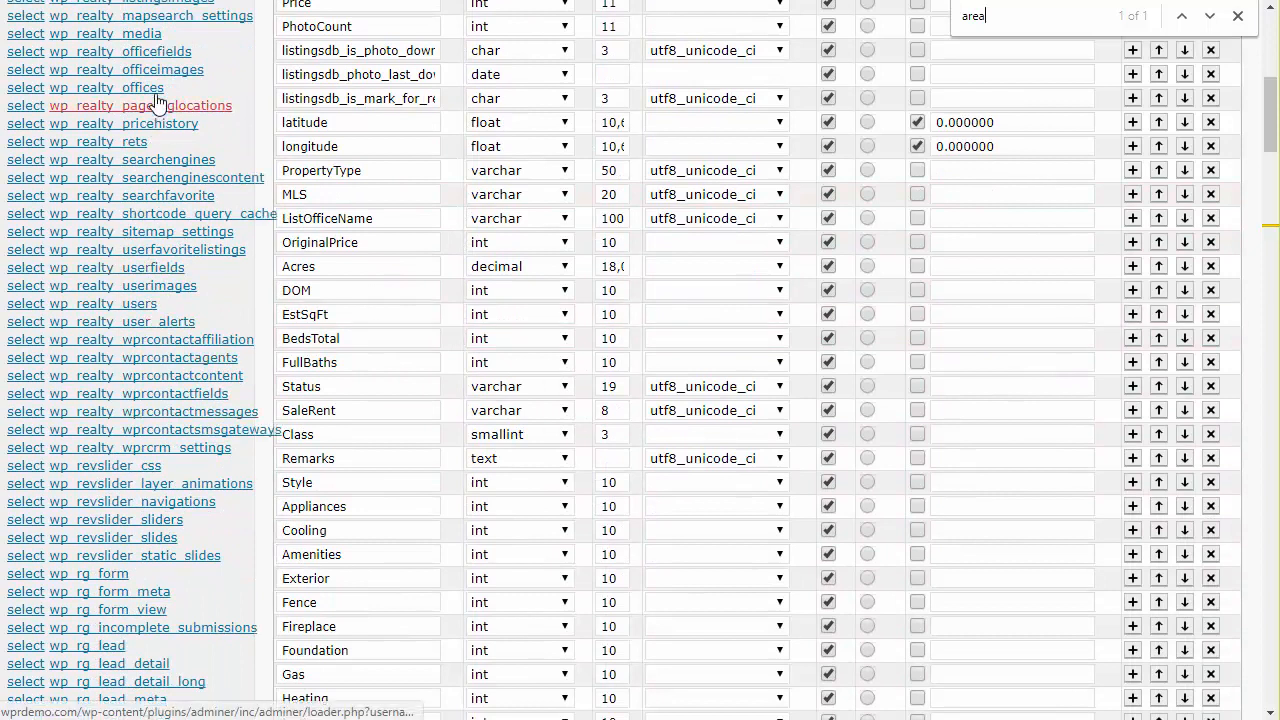
{"action": "scroll", "coordinate": [156, 103], "scroll_direction": "up", "scroll_amount": 2}
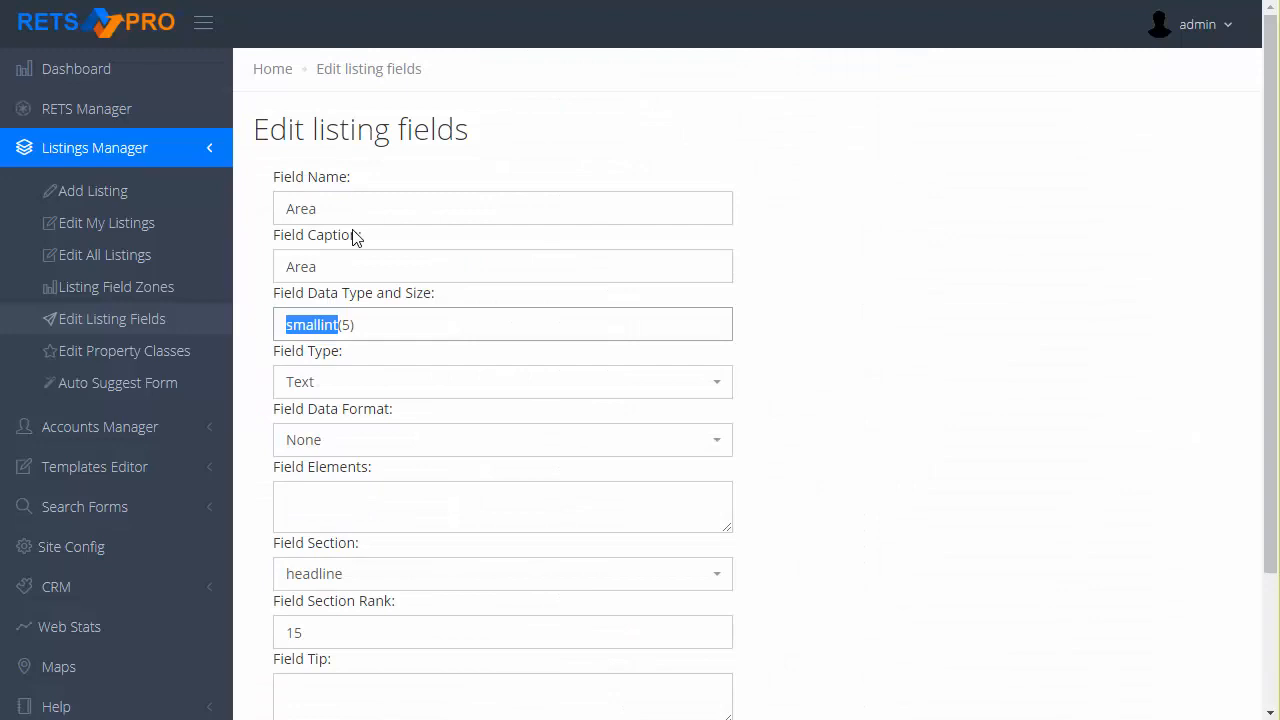
Set the Area listing field's data type and size to varchar(50) and save the field
{"action": "type", "text": "varchar(50"}
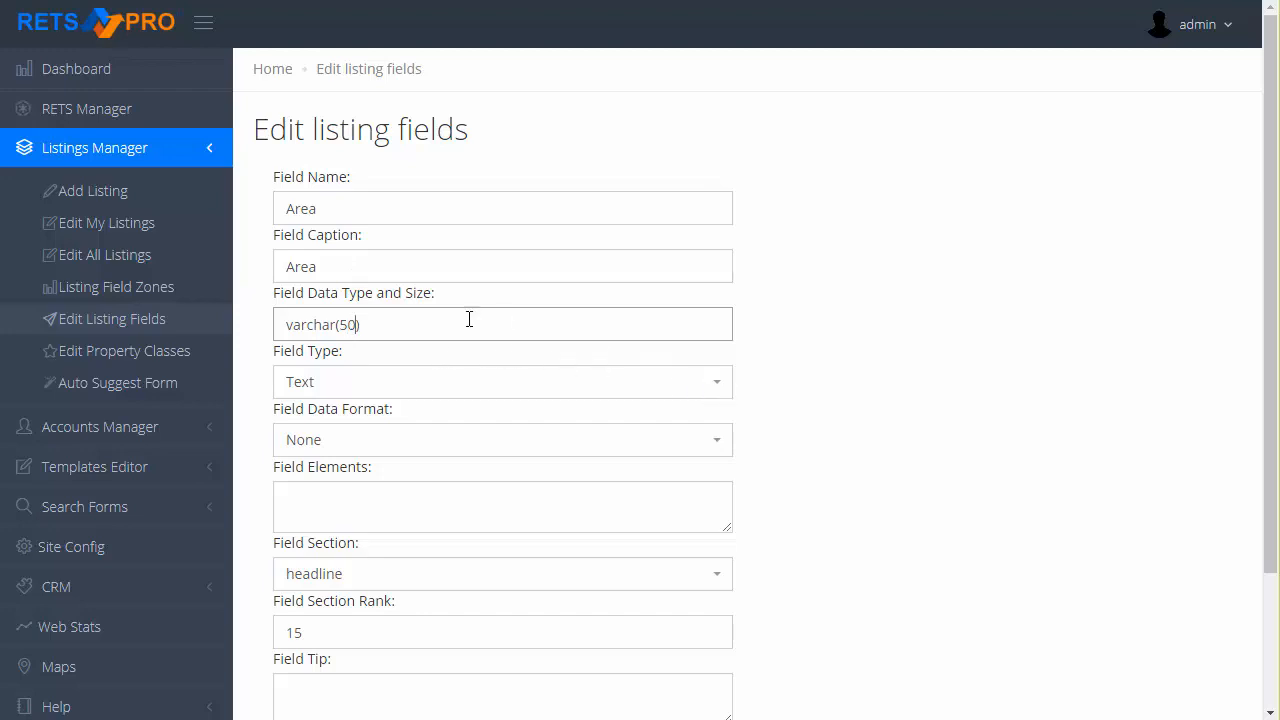
{"action": "scroll", "coordinate": [765, 395], "scroll_direction": "down", "scroll_amount": 2}
{"action": "scroll", "coordinate": [597, 446], "scroll_direction": "up", "scroll_amount": 1}
{"action": "scroll", "coordinate": [300, 660], "scroll_direction": "down", "scroll_amount": 1}
{"action": "scroll", "coordinate": [324, 637], "scroll_direction": "down", "scroll_amount": 1}
{"action": "left_click", "coordinate": [304, 614]}
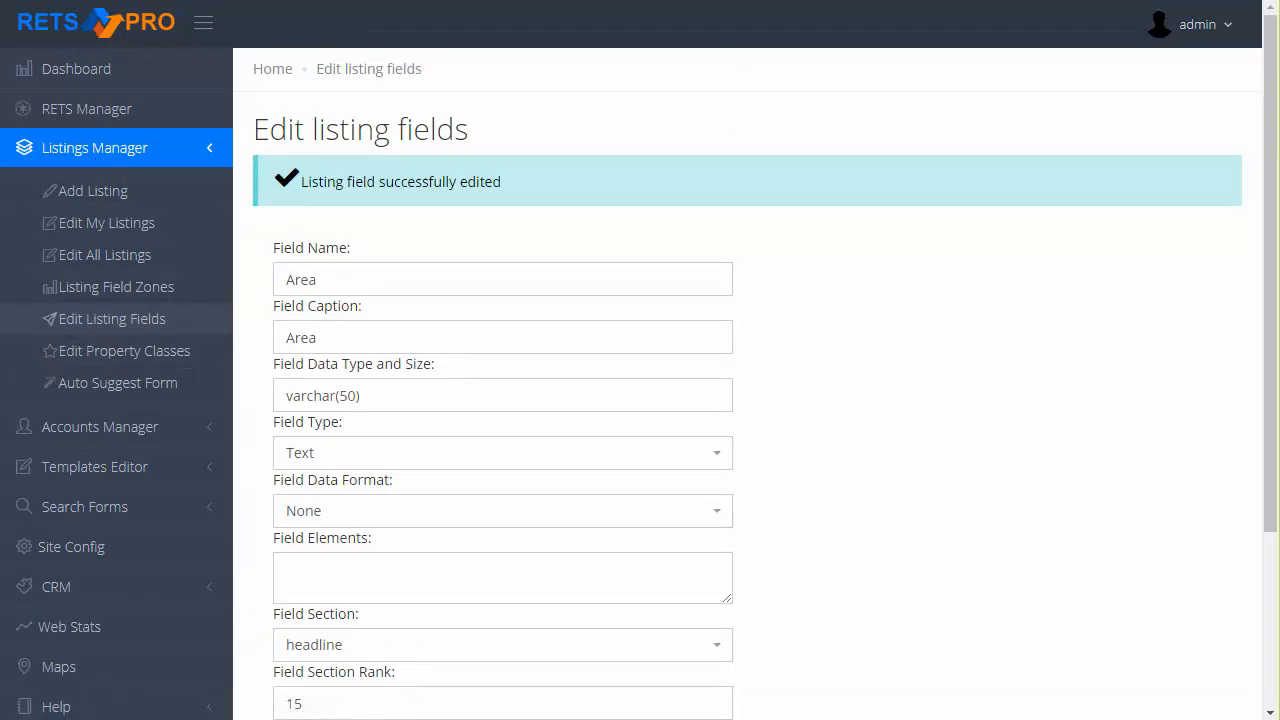
Switch to Adminer, show the data of wp_realty_listingsfields, and search the page for "area"
{"action": "key", "text": "ctrl+Tab"}
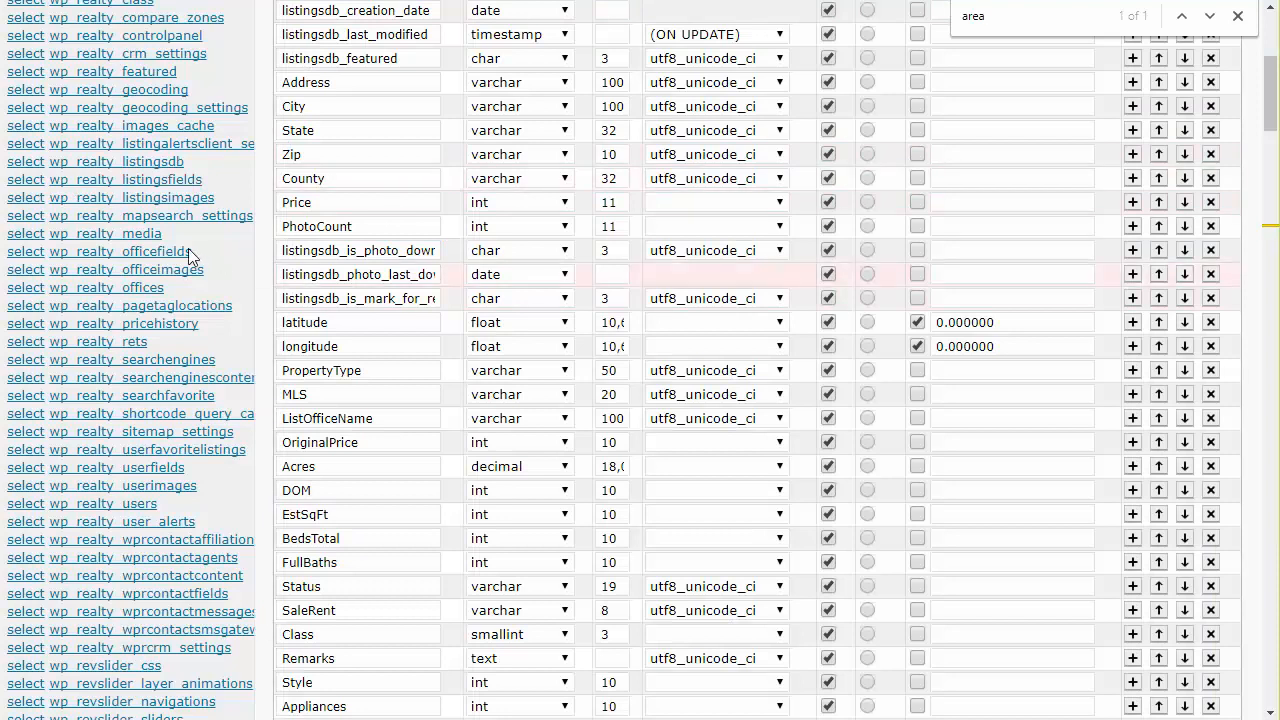
{"action": "left_click", "coordinate": [161, 181]}
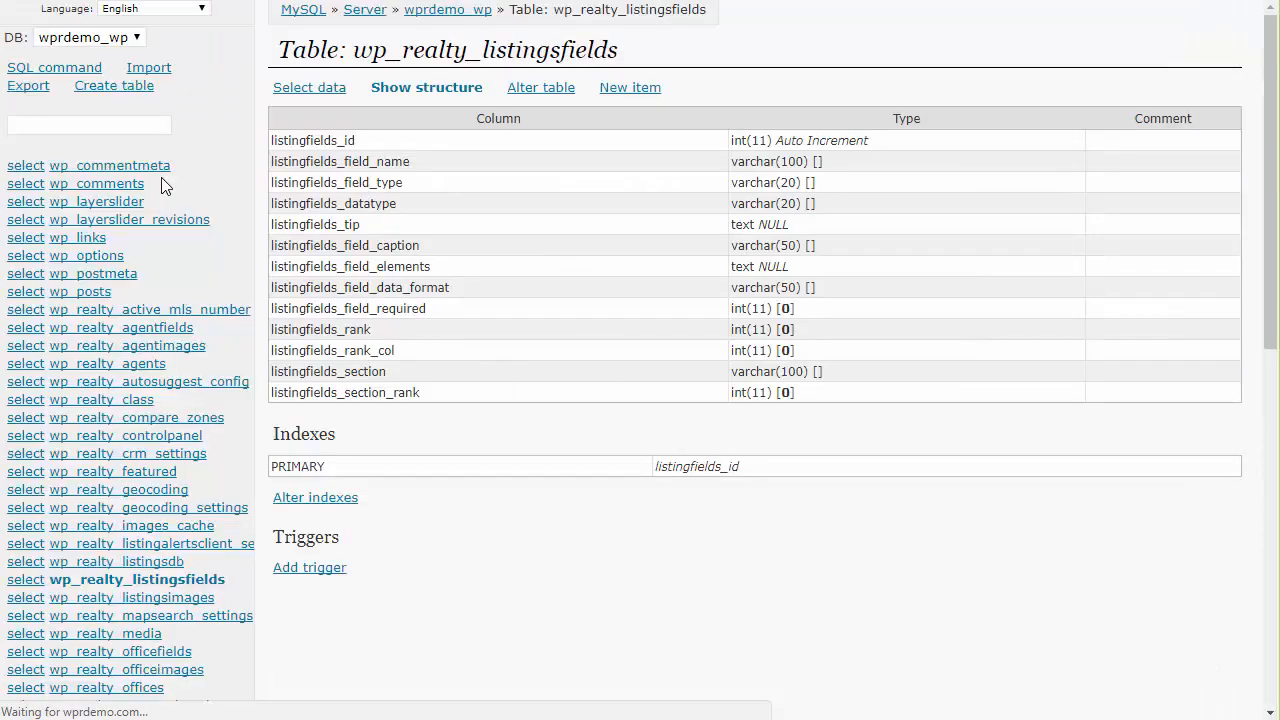
{"action": "left_click", "coordinate": [322, 90]}
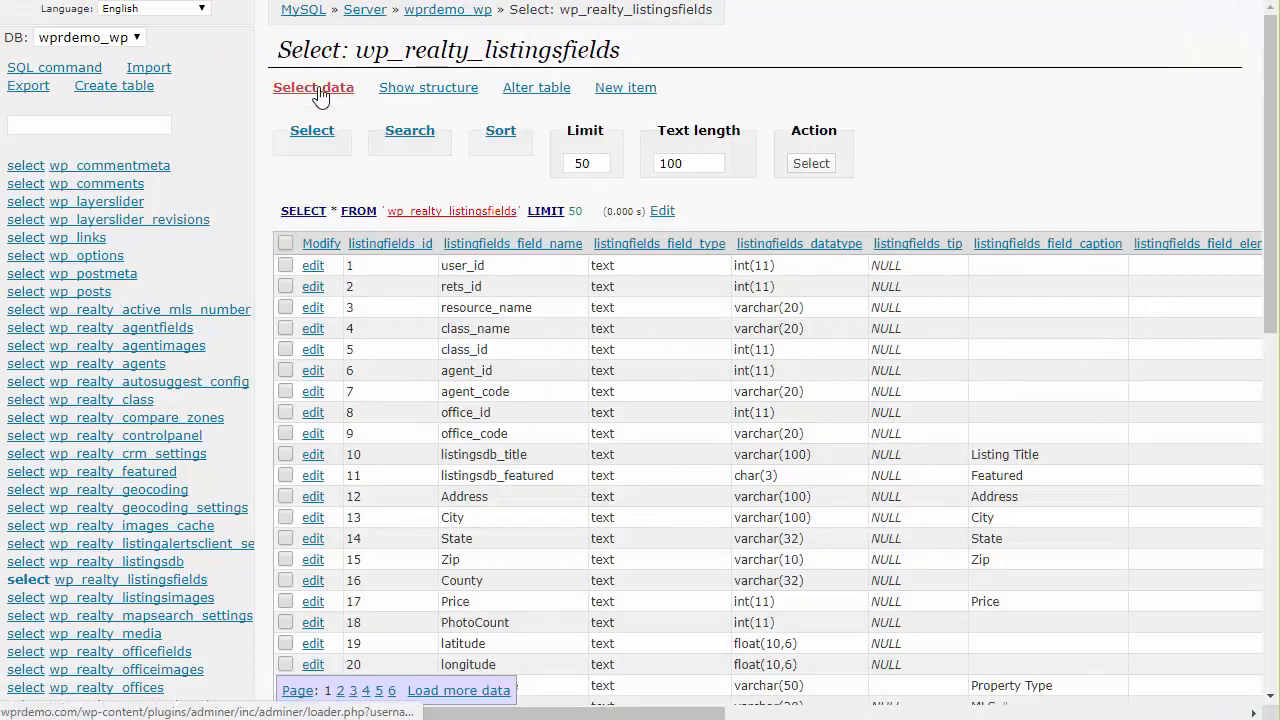
{"action": "mouse_move", "coordinate": [432, 233]}
{"action": "key", "text": "ctrl+f"}
{"action": "type", "text": "arre"}
{"action": "key", "text": "BackSpace"}
{"action": "key", "text": "BackSpace"}
{"action": "type", "text": "ea"}
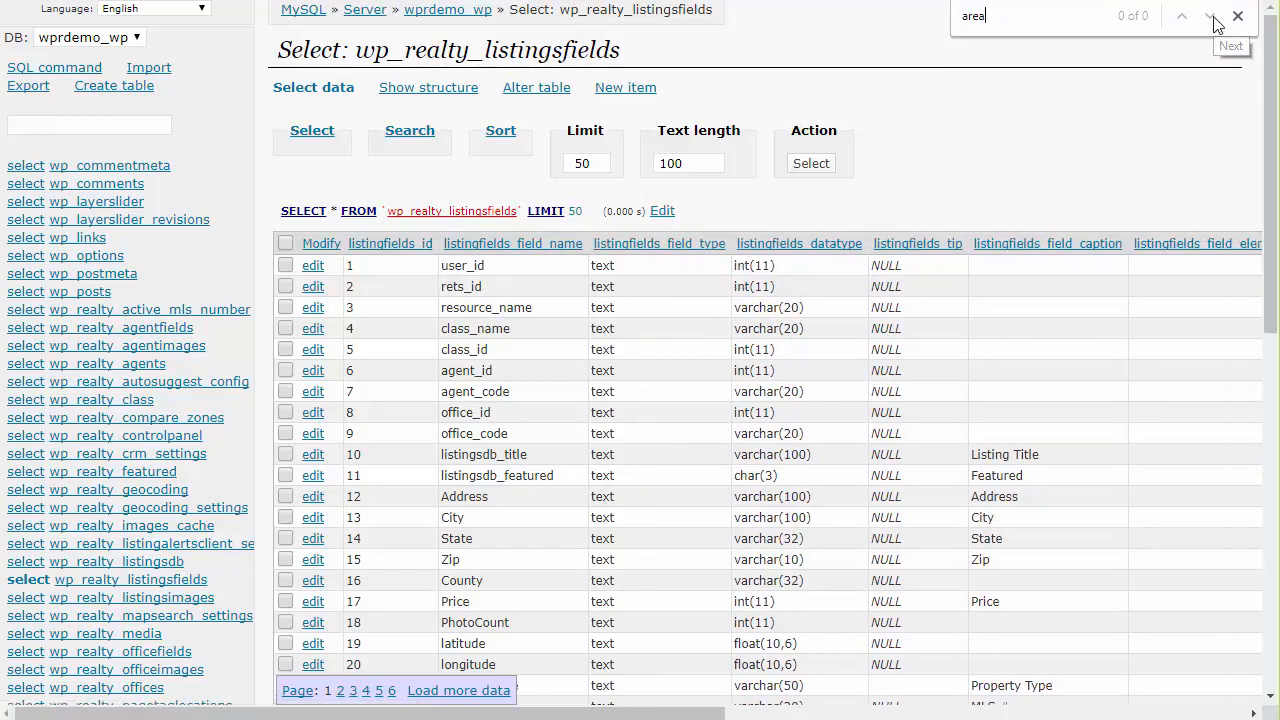
Load more rows of wp_realty_listingsfields and find the "Area" entry to check its data type
{"action": "scroll", "coordinate": [943, 294], "scroll_direction": "down", "scroll_amount": 5}
{"action": "scroll", "coordinate": [943, 294], "scroll_direction": "up", "scroll_amount": 1}
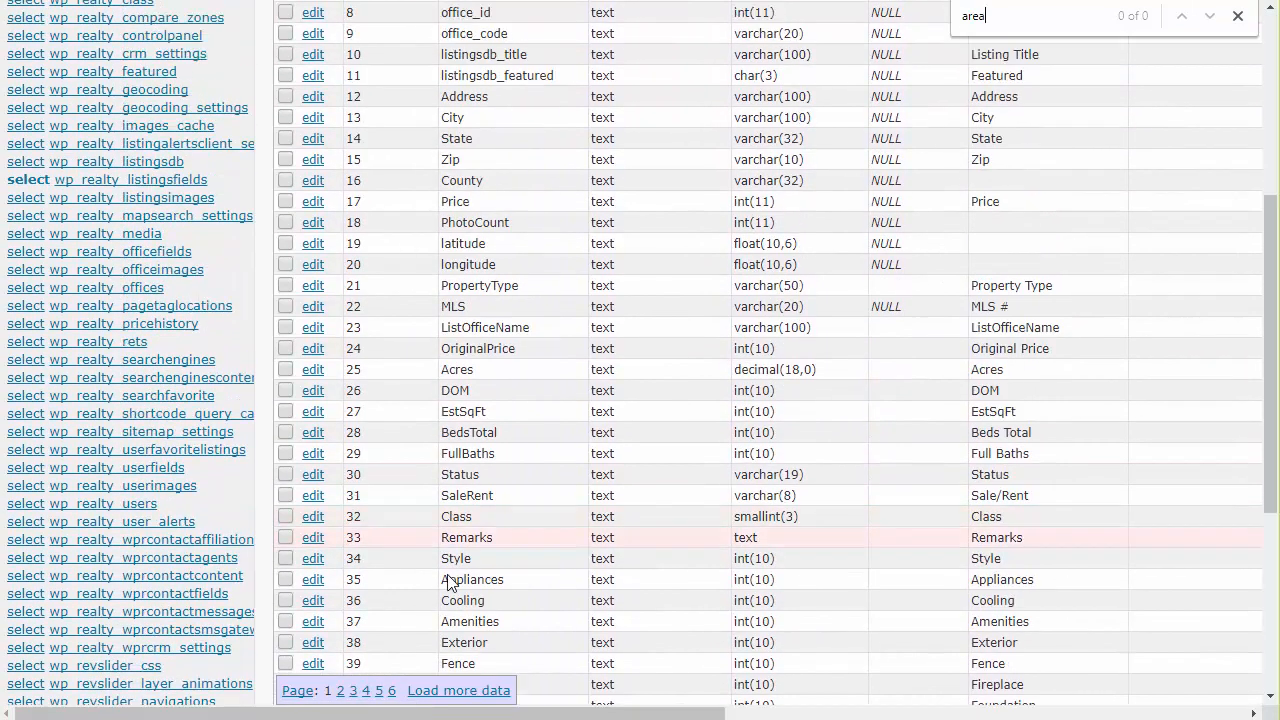
{"action": "left_click", "coordinate": [478, 692]}
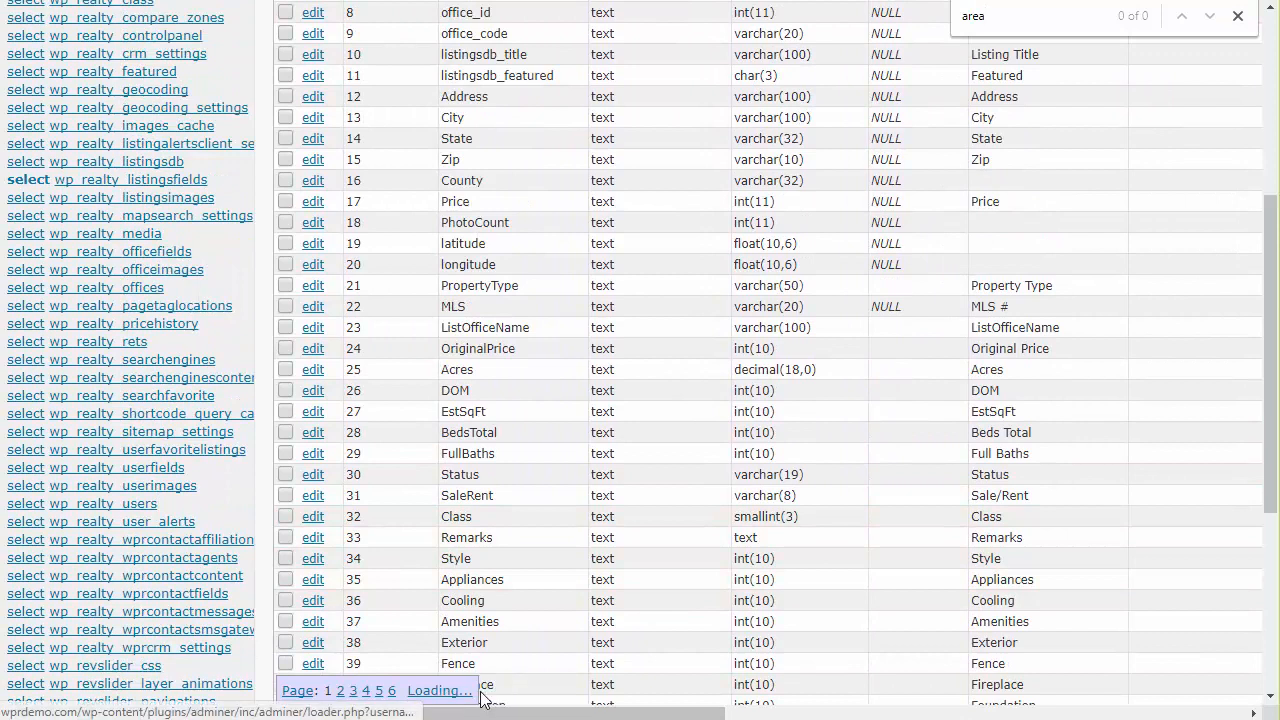
{"action": "left_click", "coordinate": [481, 697]}
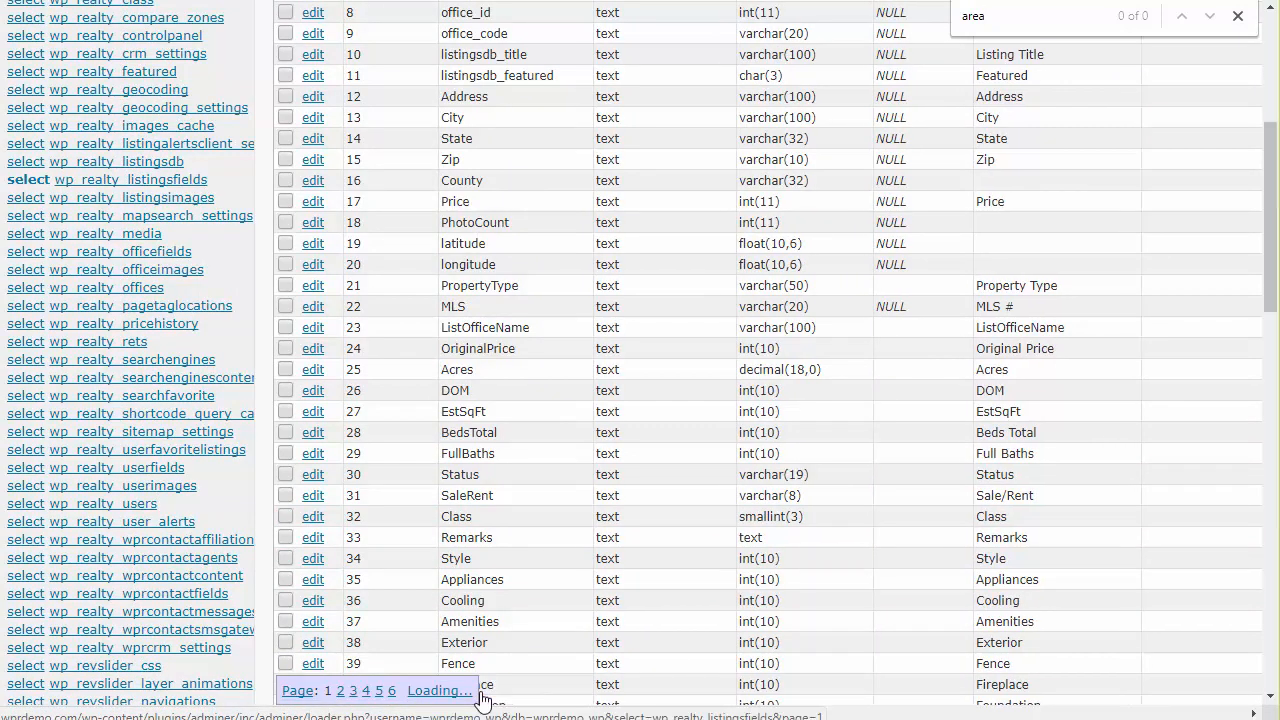
{"action": "left_click", "coordinate": [437, 694]}
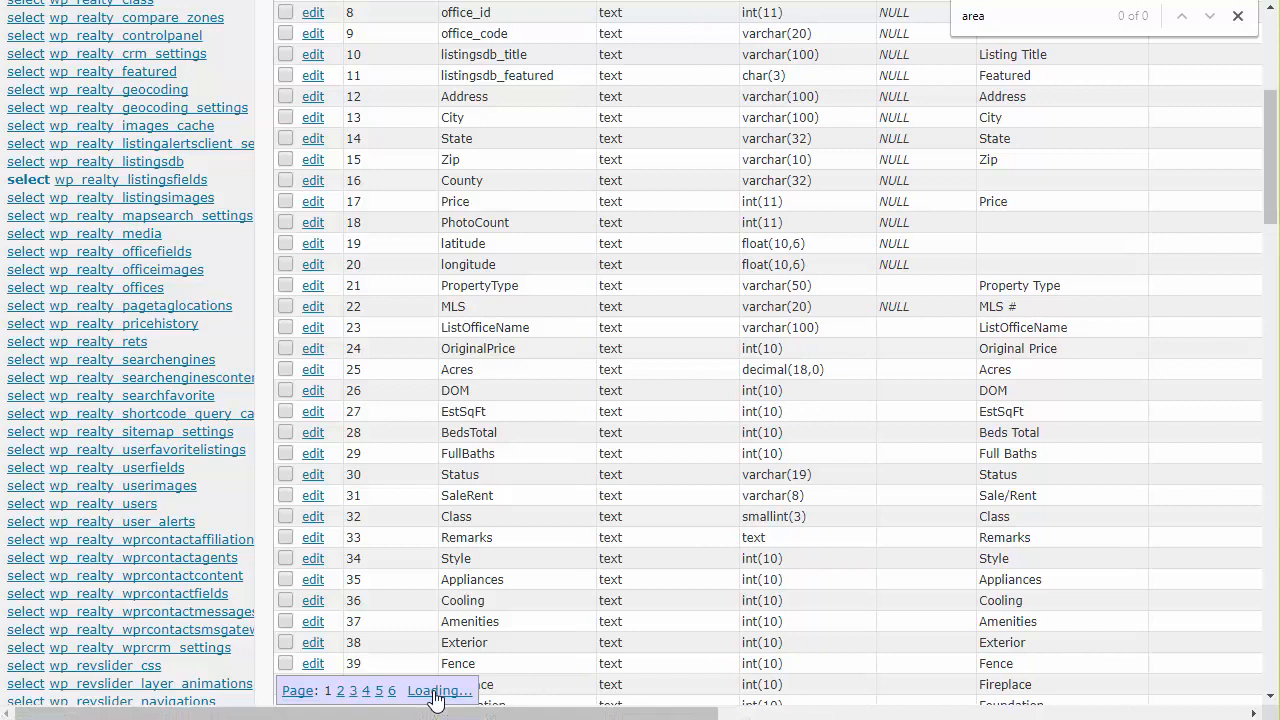
{"action": "left_click", "coordinate": [440, 693]}
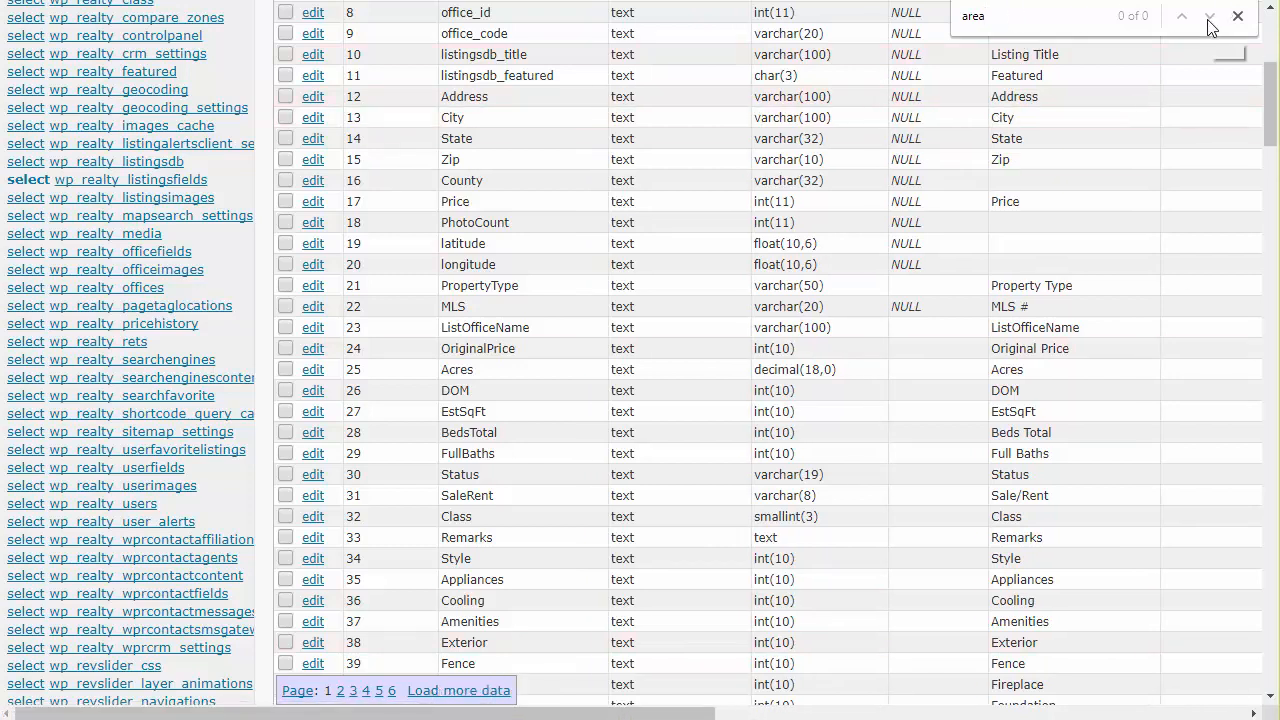
{"action": "left_click_drag", "start_coordinate": [1007, 18], "coordinate": [956, 16]}
{"action": "type", "text": "Area"}
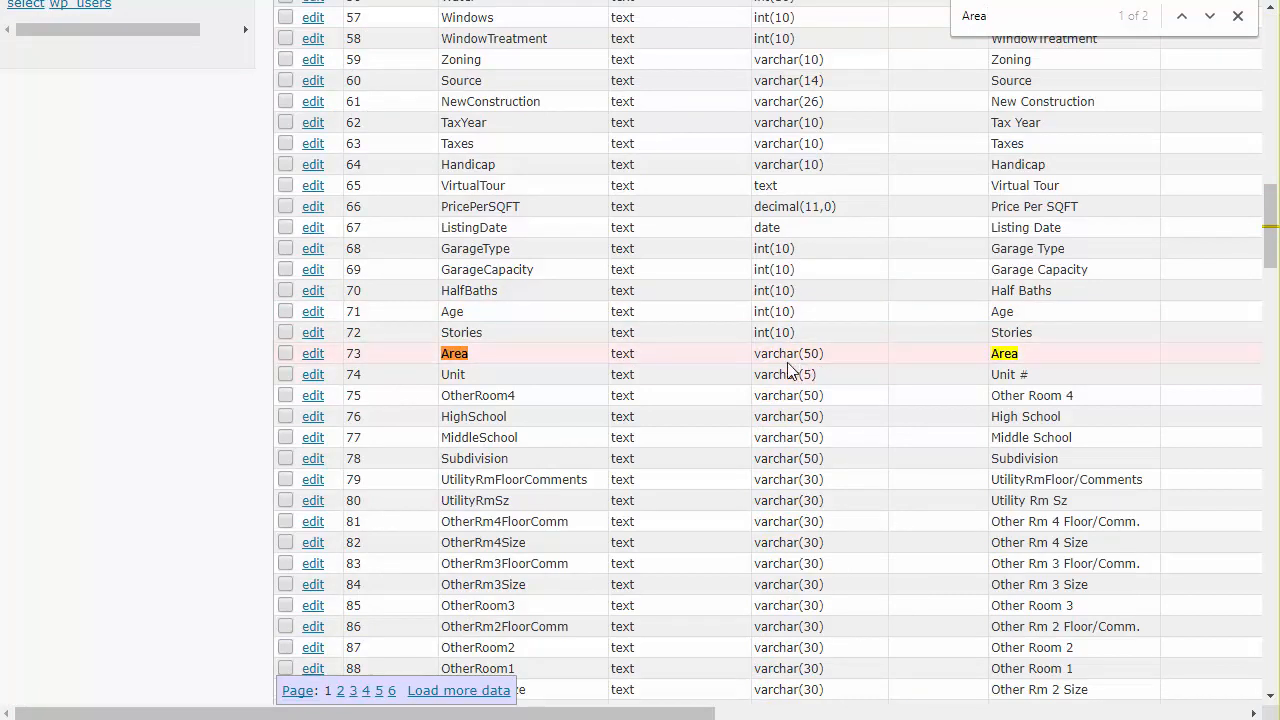
Open the structure of wp_realty_listingsdb for altering to check the Area column's type and length
{"action": "scroll", "coordinate": [543, 186], "scroll_direction": "up", "scroll_amount": 13}
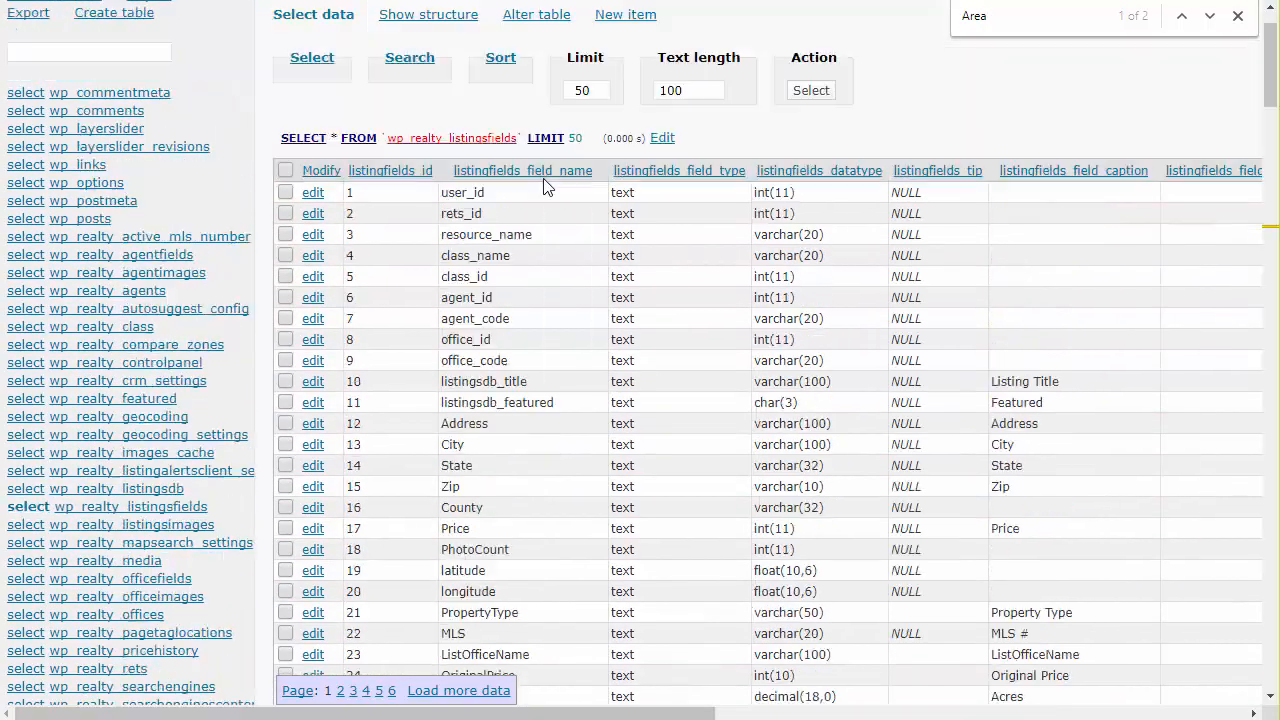
{"action": "scroll", "coordinate": [450, 230], "scroll_direction": "down", "scroll_amount": 3}
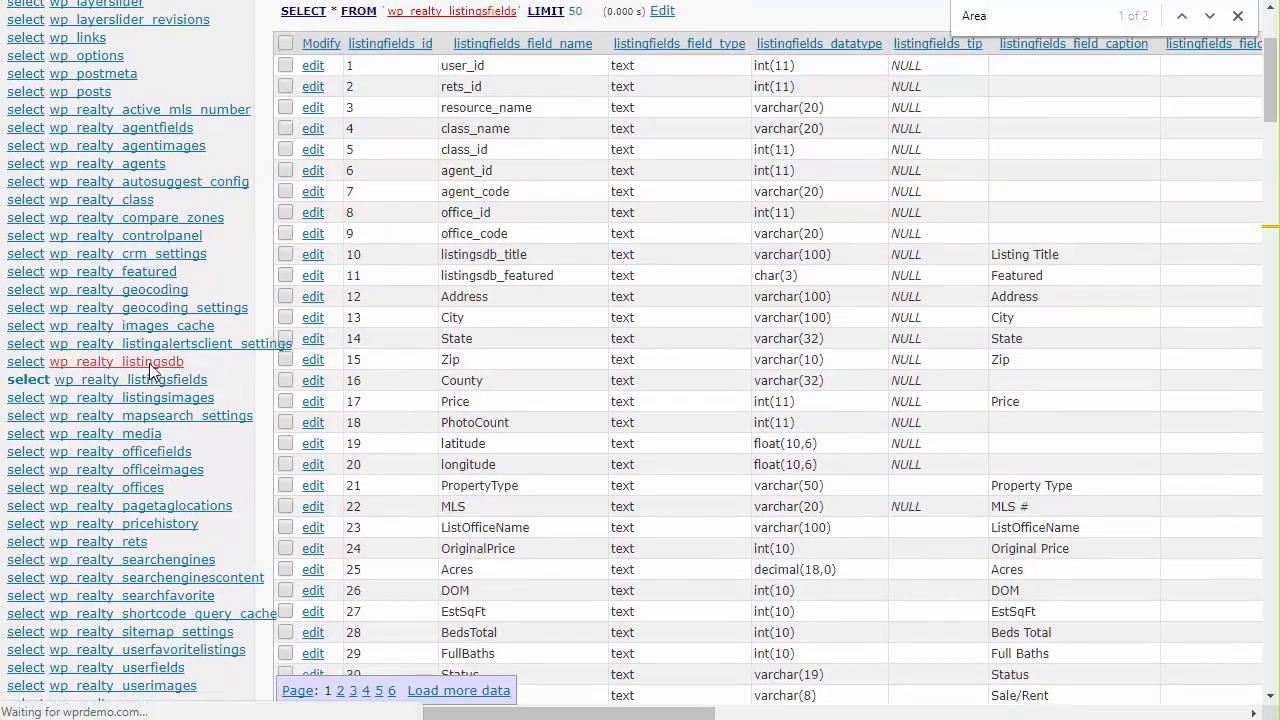
{"action": "key", "text": "Escape"}
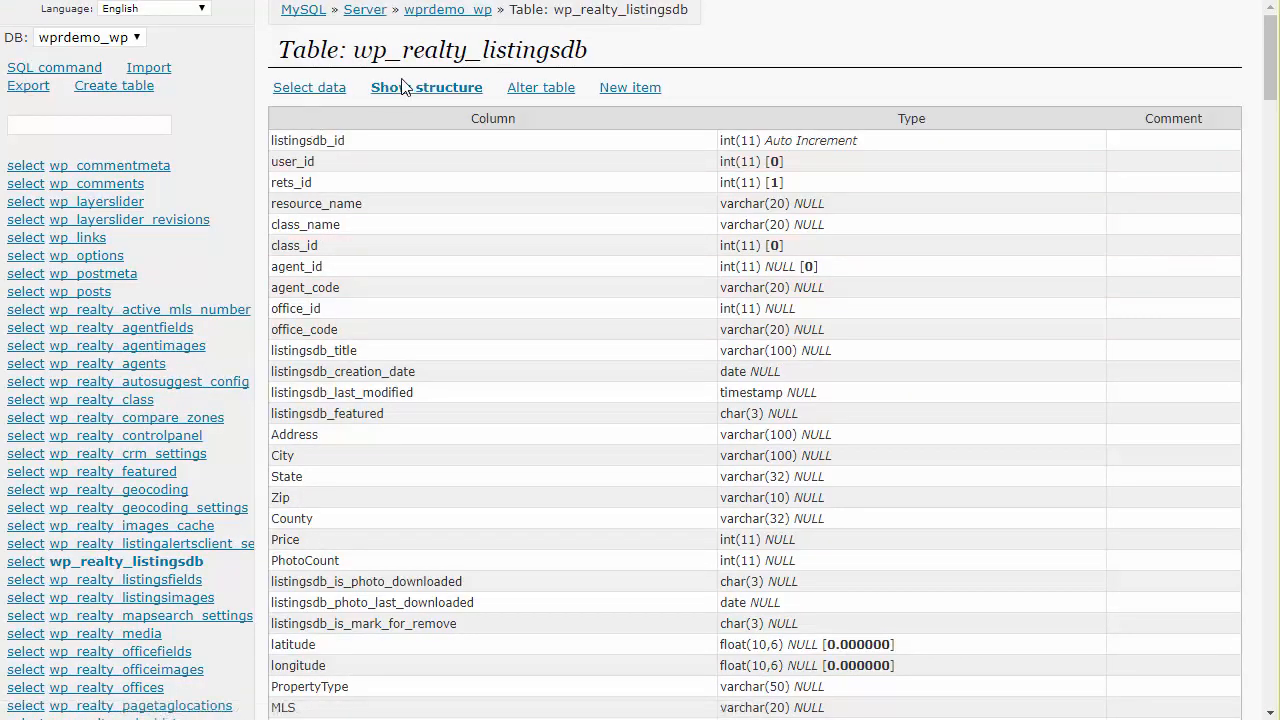
{"action": "left_click", "coordinate": [533, 95]}
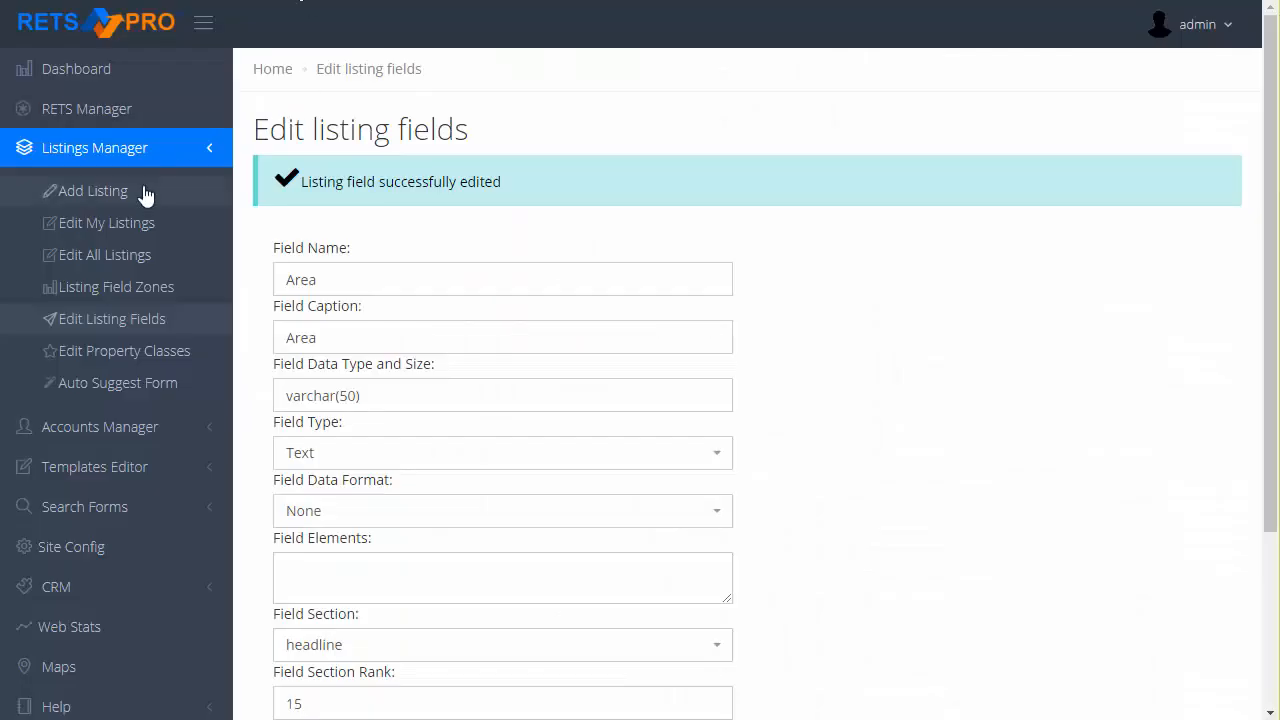
Switch to RETS Pro, open the NELBOR entry in RETS Manager for editing, save its server configuration, and continue to the download configuration
{"action": "left_click", "coordinate": [91, 112]}
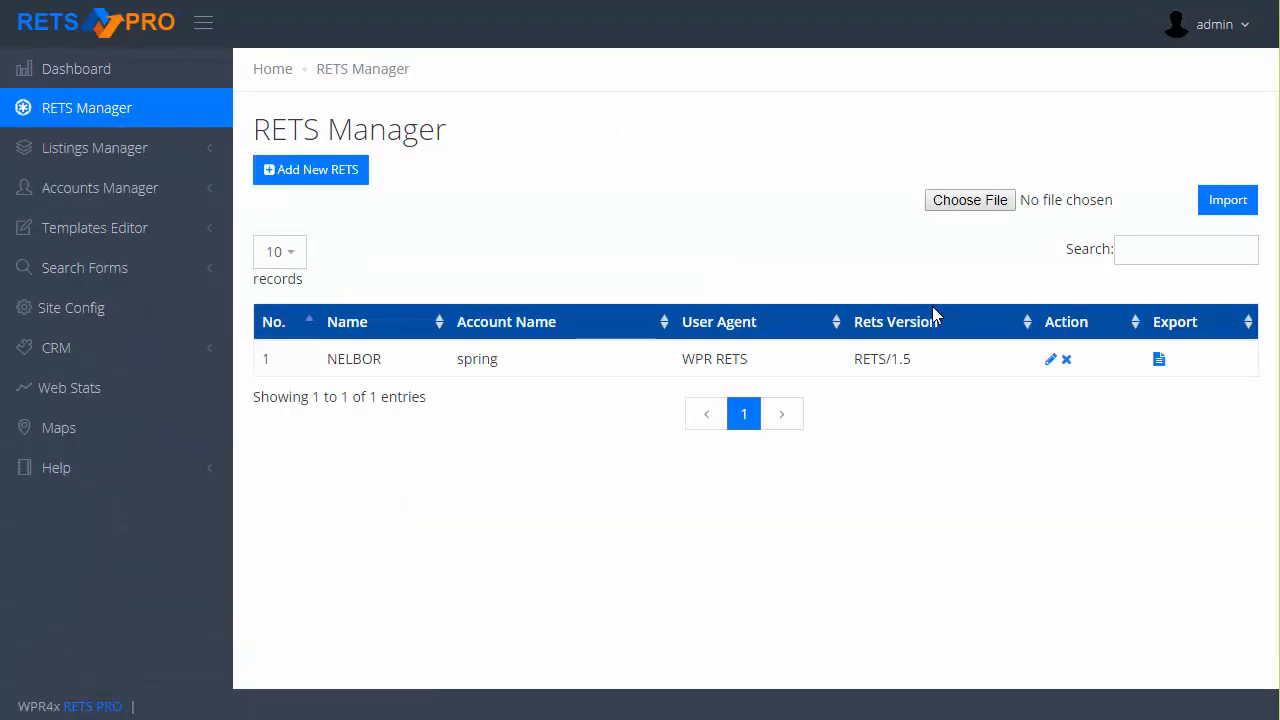
{"action": "left_click", "coordinate": [1049, 360]}
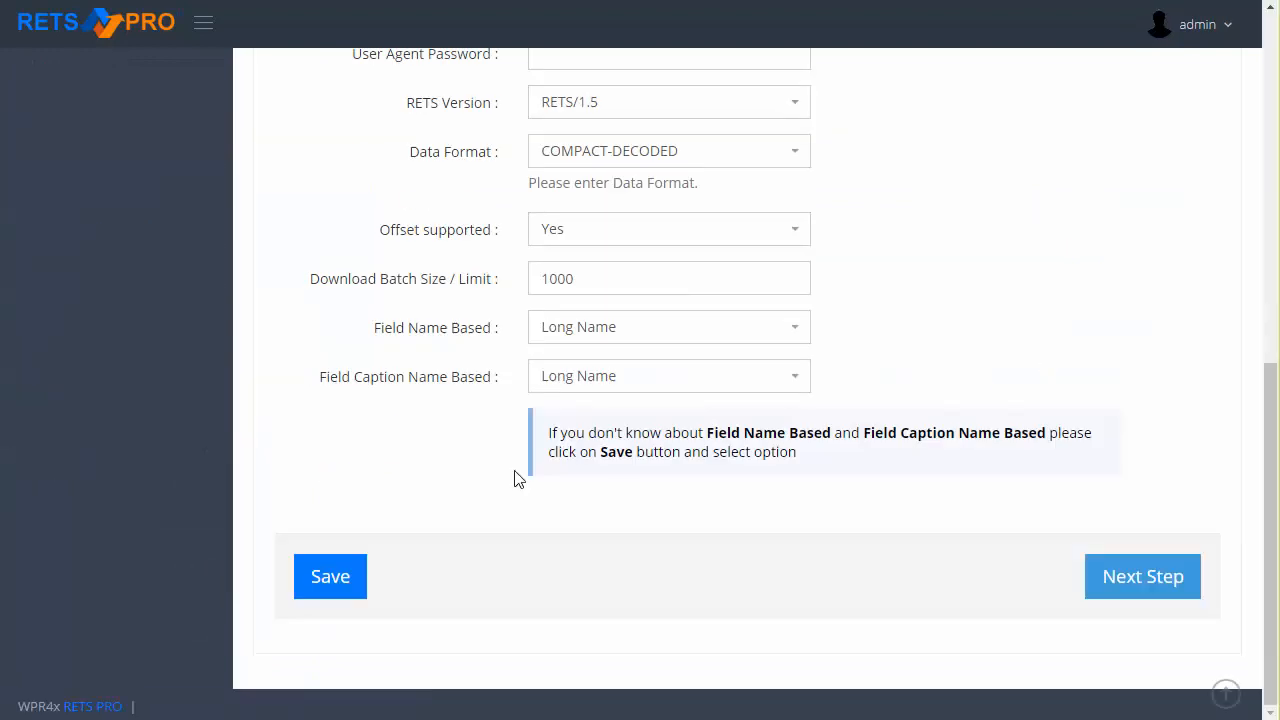
{"action": "left_click", "coordinate": [334, 568]}
{"action": "left_click", "coordinate": [1136, 612]}
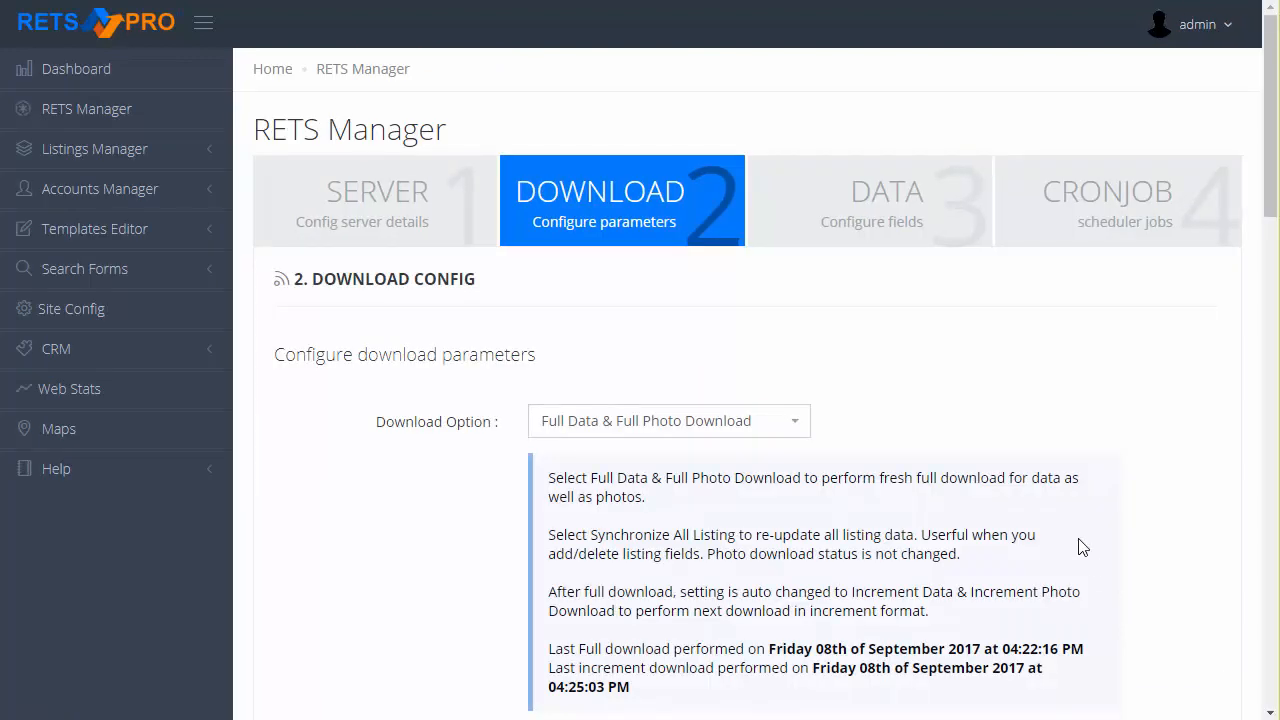
Save the download configuration unchanged and continue to the listing data transfer configuration
{"action": "scroll", "coordinate": [1077, 543], "scroll_direction": "down", "scroll_amount": 10}
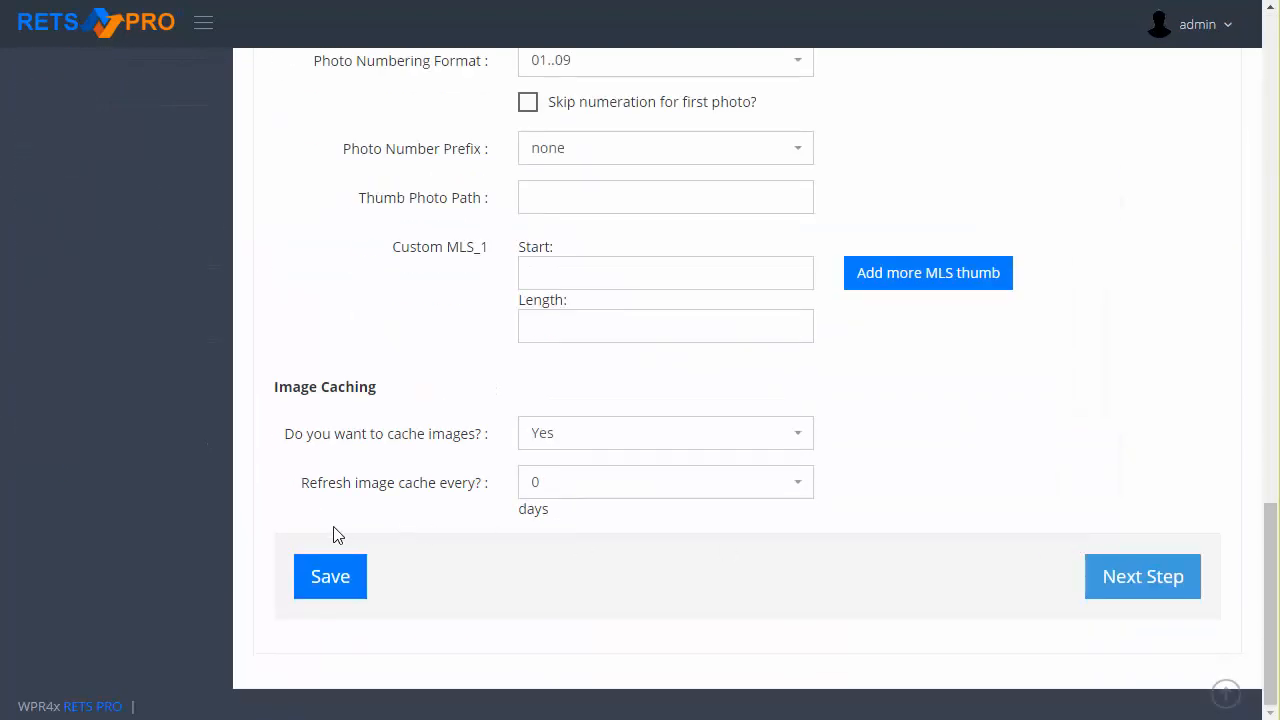
{"action": "left_click", "coordinate": [326, 584]}
{"action": "left_click", "coordinate": [1128, 586]}
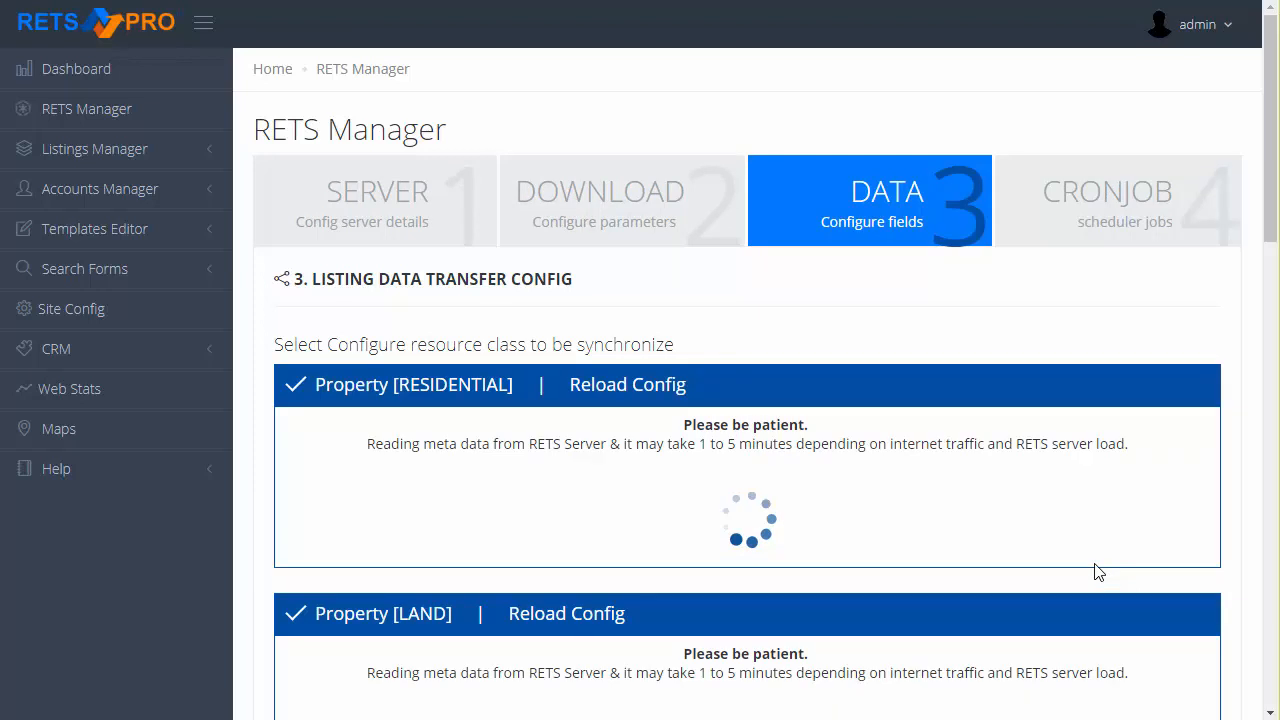
Save the listing data transfer configuration with the existing field mappings
{"action": "scroll", "coordinate": [1095, 563], "scroll_direction": "down", "scroll_amount": 10}
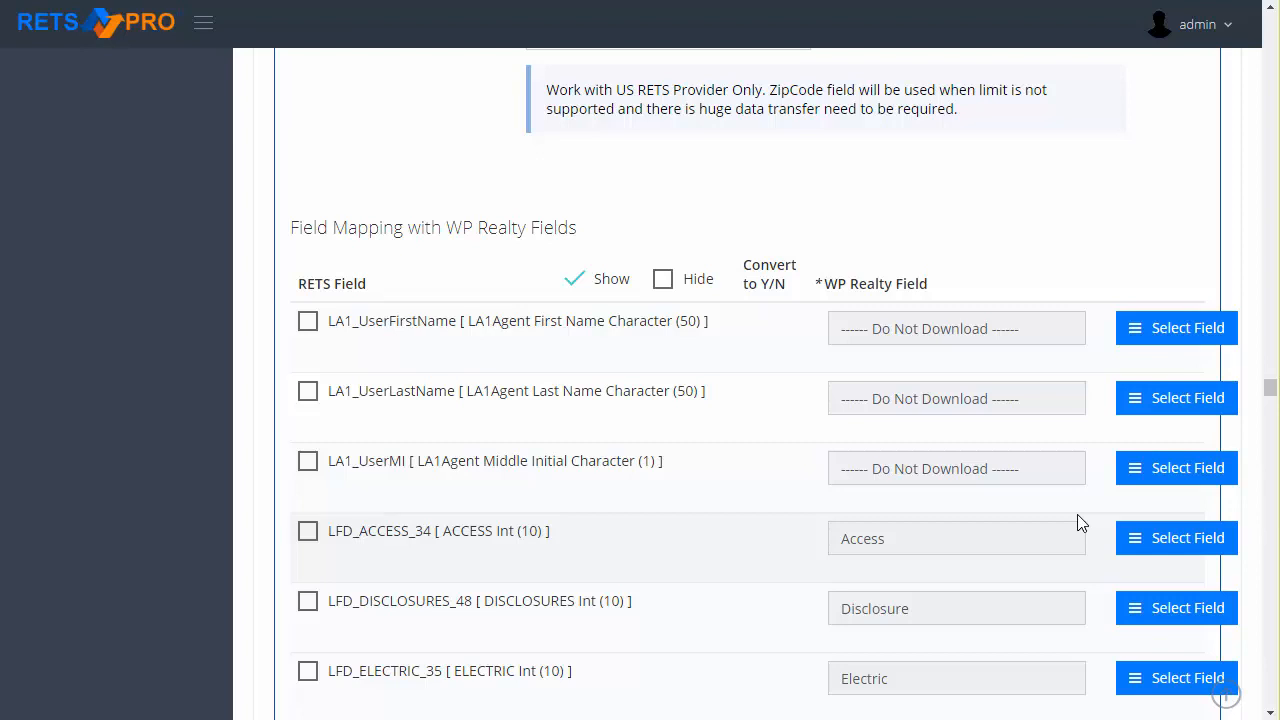
{"action": "scroll", "coordinate": [1080, 523], "scroll_direction": "down", "scroll_amount": 1}
{"action": "key", "text": "End"}
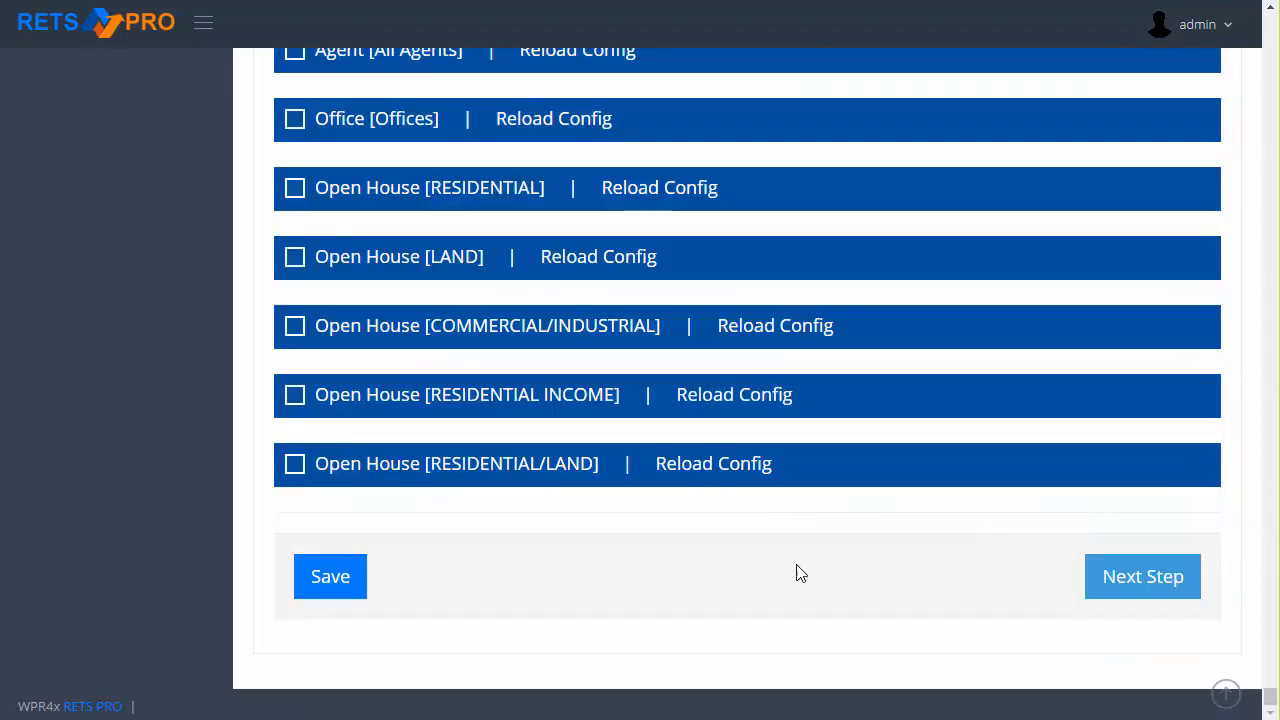
{"action": "left_click", "coordinate": [326, 578]}
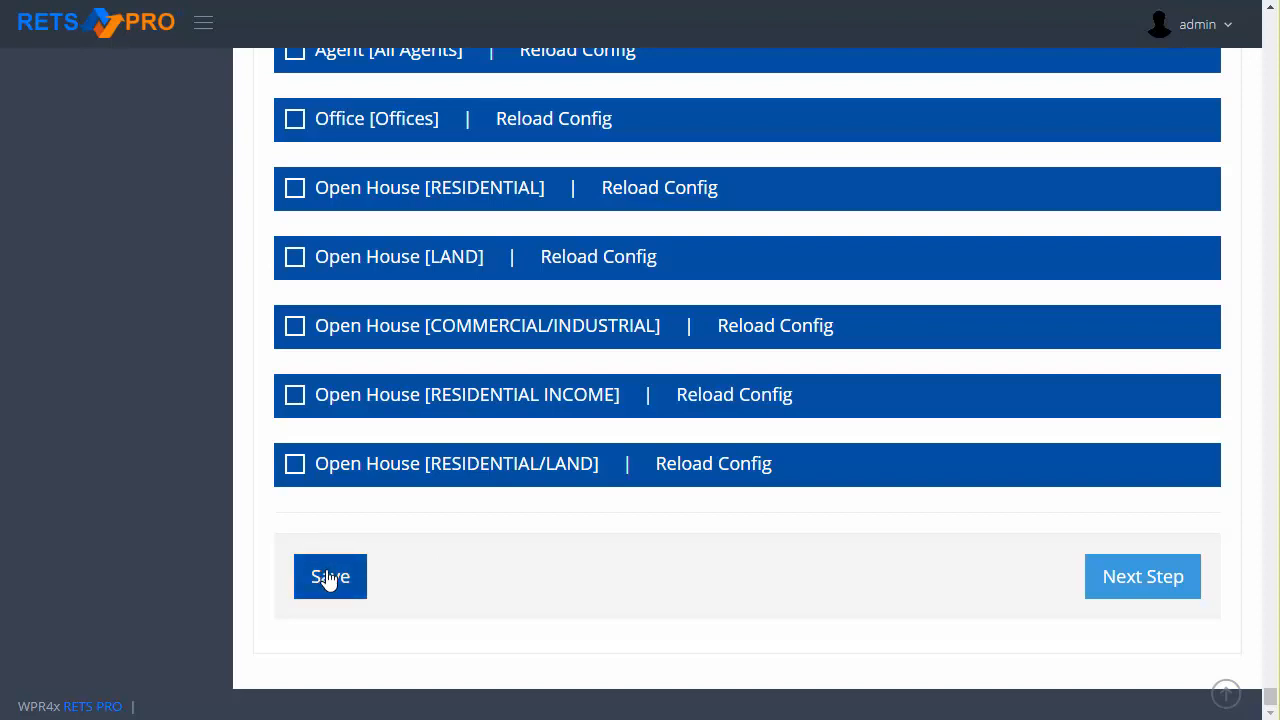
Continue to the cronjob configuration and run the cron_data job immediately to download the listings
{"action": "left_click", "coordinate": [1145, 584]}
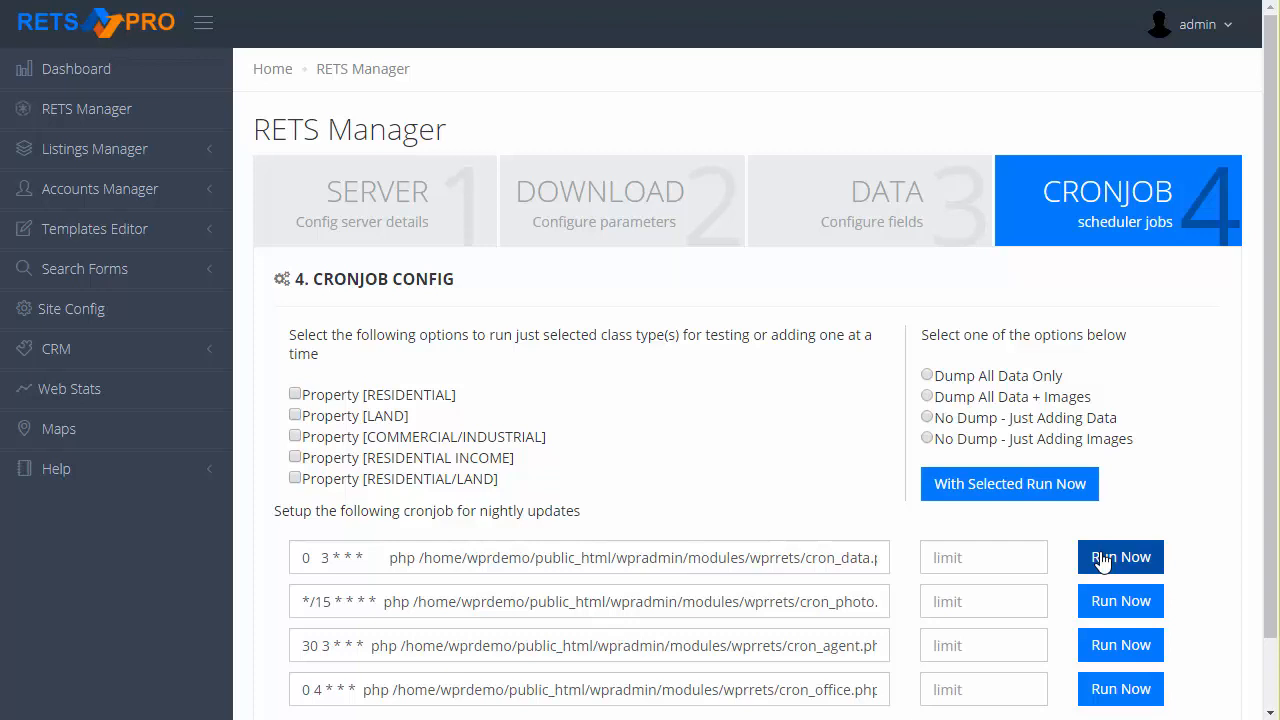
{"action": "left_click", "coordinate": [1101, 560]}
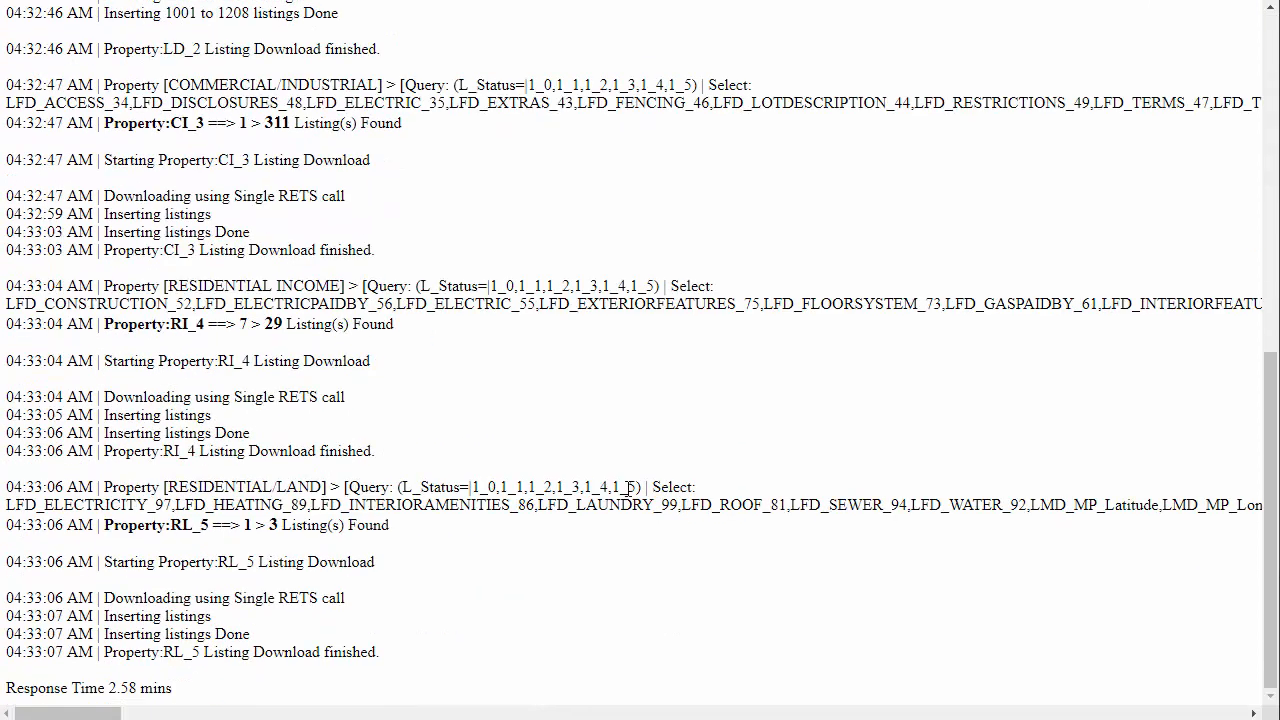
{"action": "scroll", "coordinate": [655, 497], "scroll_direction": "up", "scroll_amount": 1}
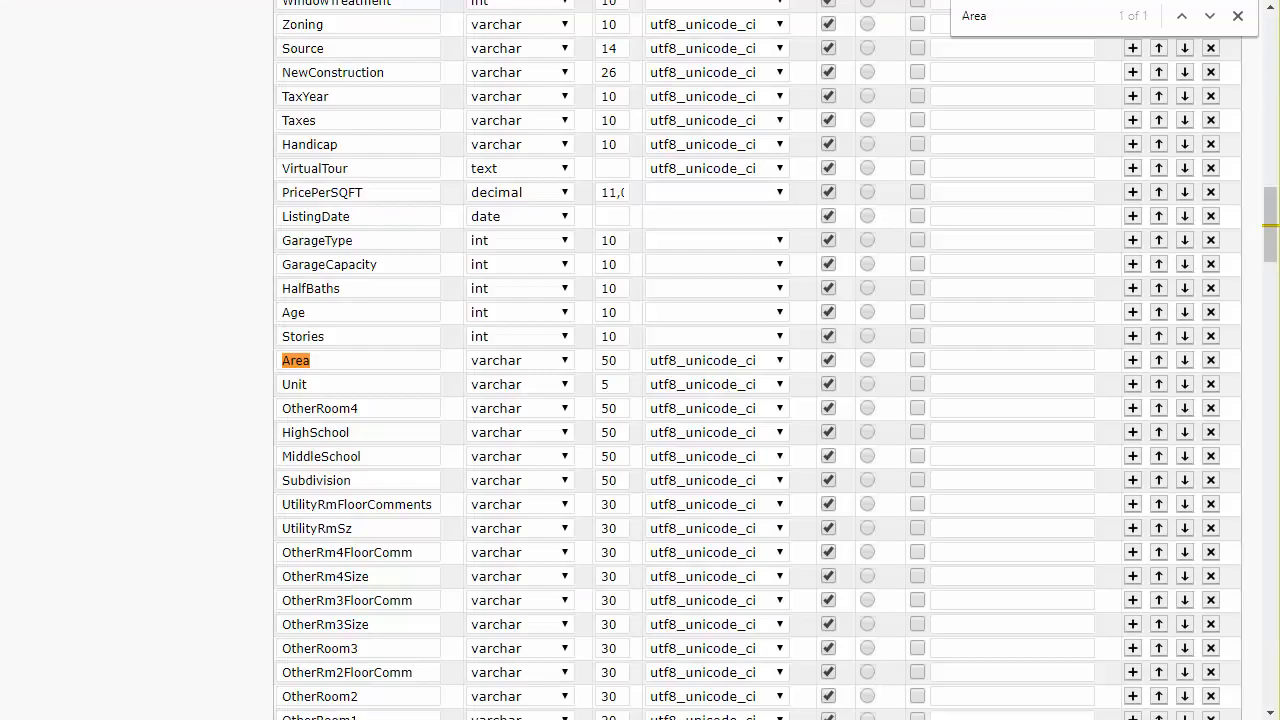
In Adminer, leave the altering of wp_realty_listingsdb and show the table's data
{"action": "scroll", "coordinate": [647, 200], "scroll_direction": "up", "scroll_amount": 16}
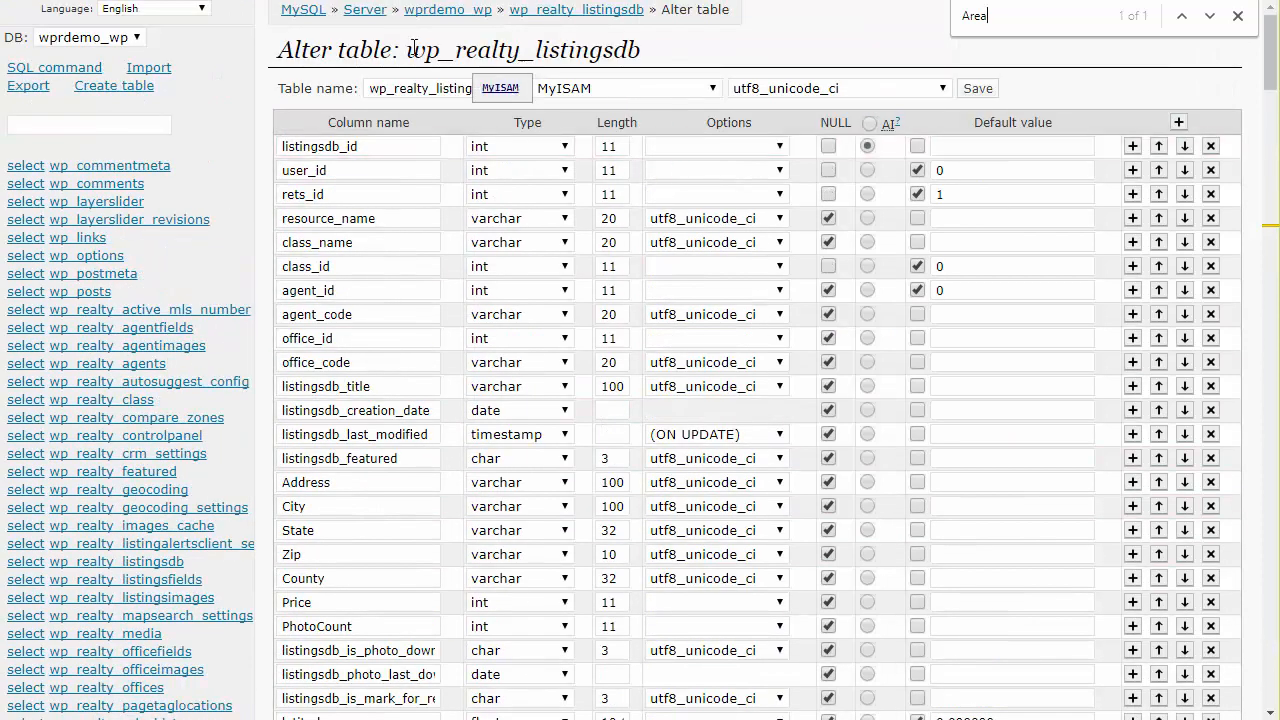
{"action": "left_click", "coordinate": [616, 14]}
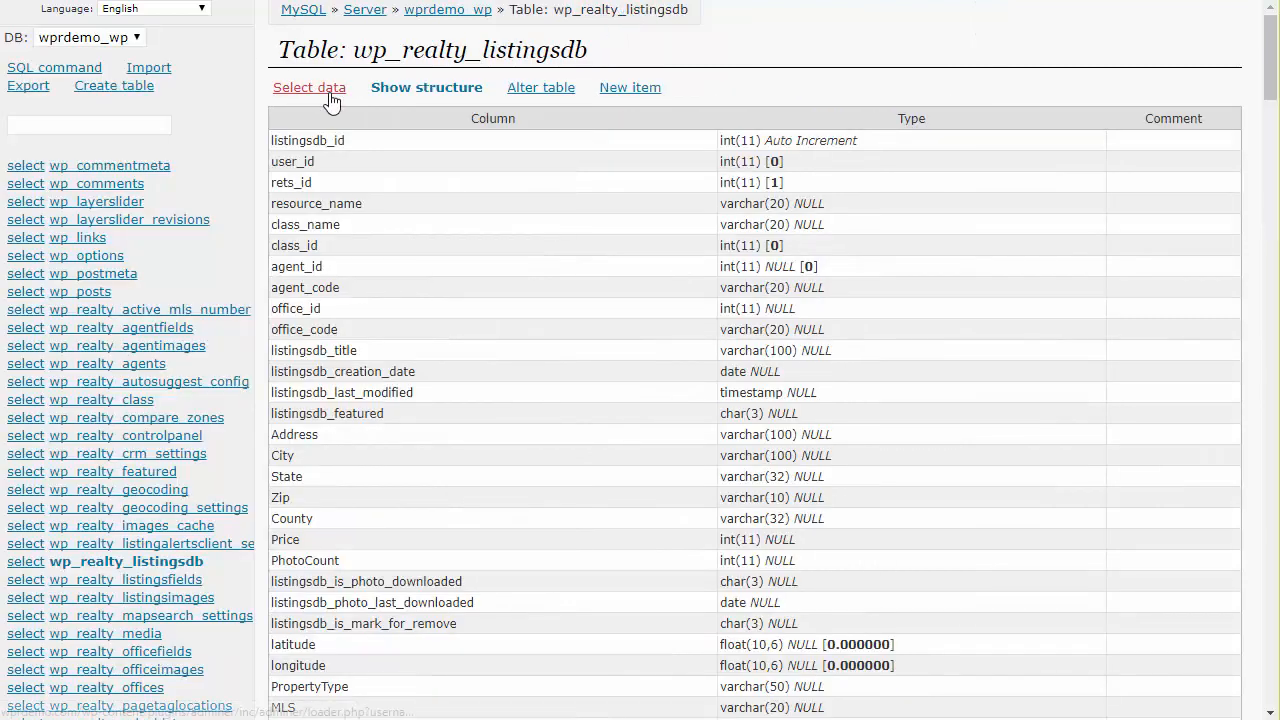
{"action": "left_click", "coordinate": [332, 92]}
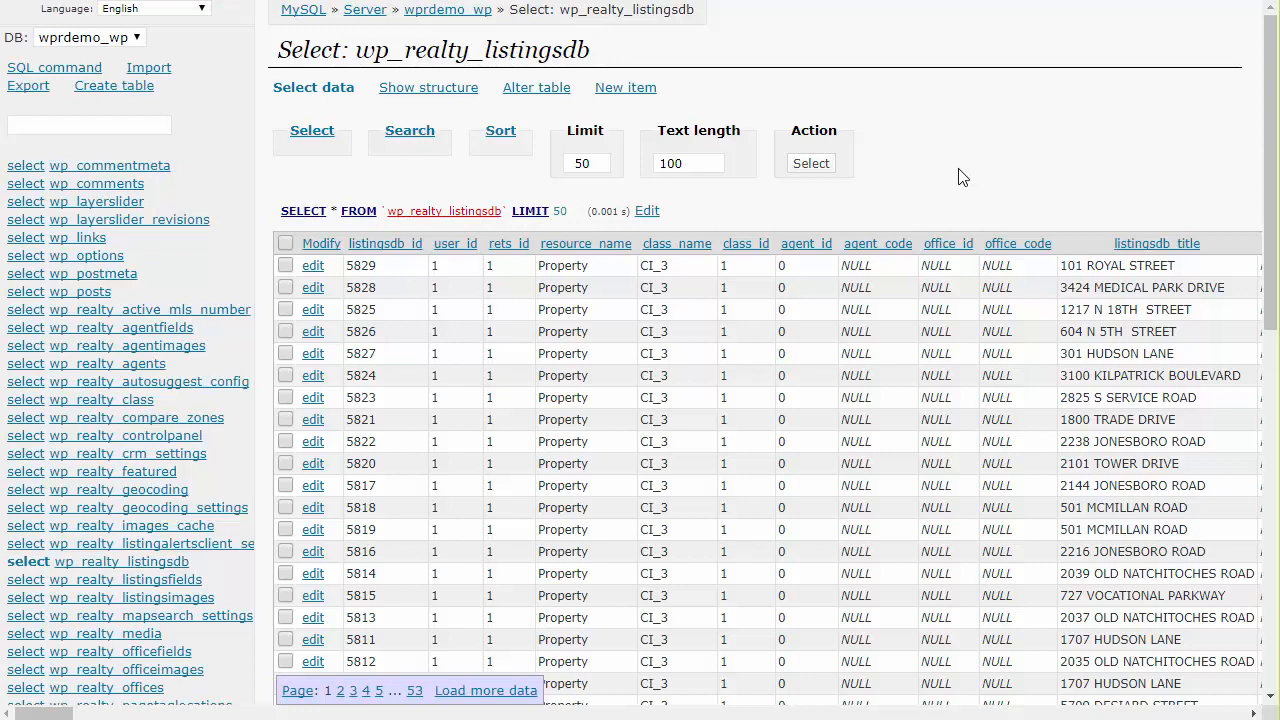
Find the Area column in the wp_realty_listingsdb data and examine the values it holds
{"action": "key", "text": "ctrl+f"}
{"action": "left_click", "coordinate": [1011, 14]}
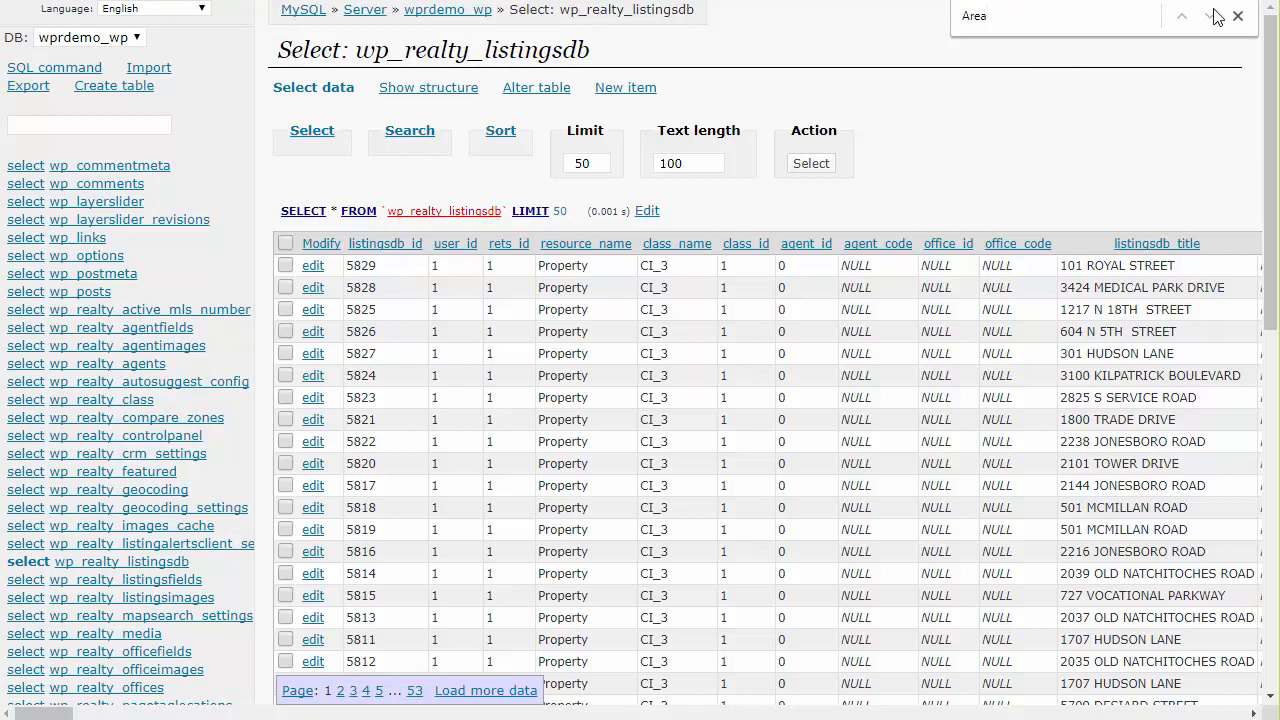
{"action": "key", "text": "BackSpace"}
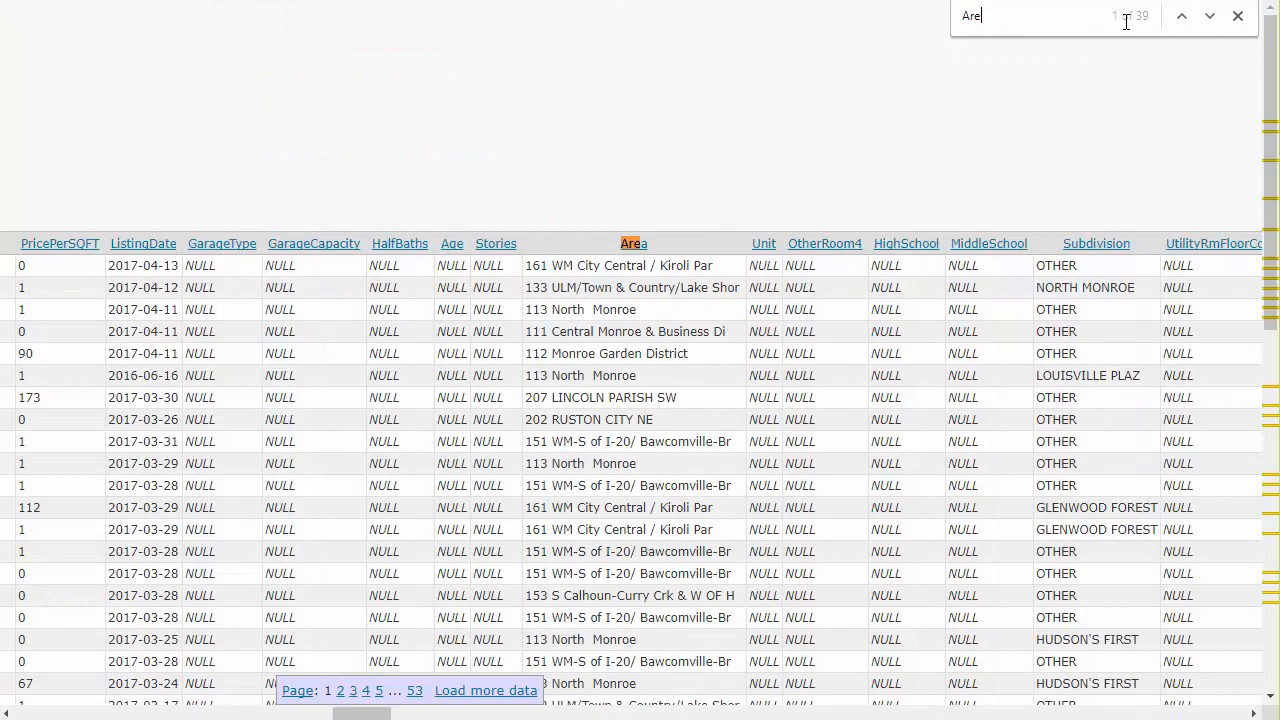
{"action": "left_click", "coordinate": [646, 252]}
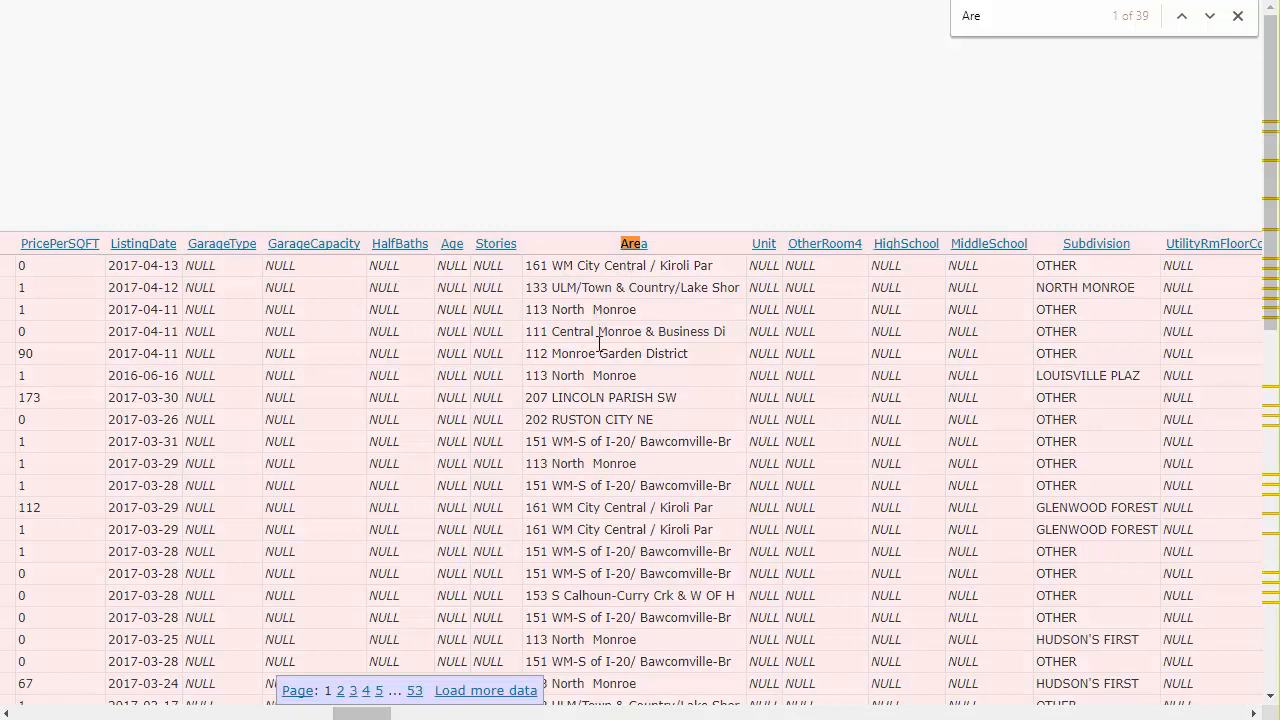
{"action": "scroll", "coordinate": [603, 441], "scroll_direction": "down", "scroll_amount": 5}
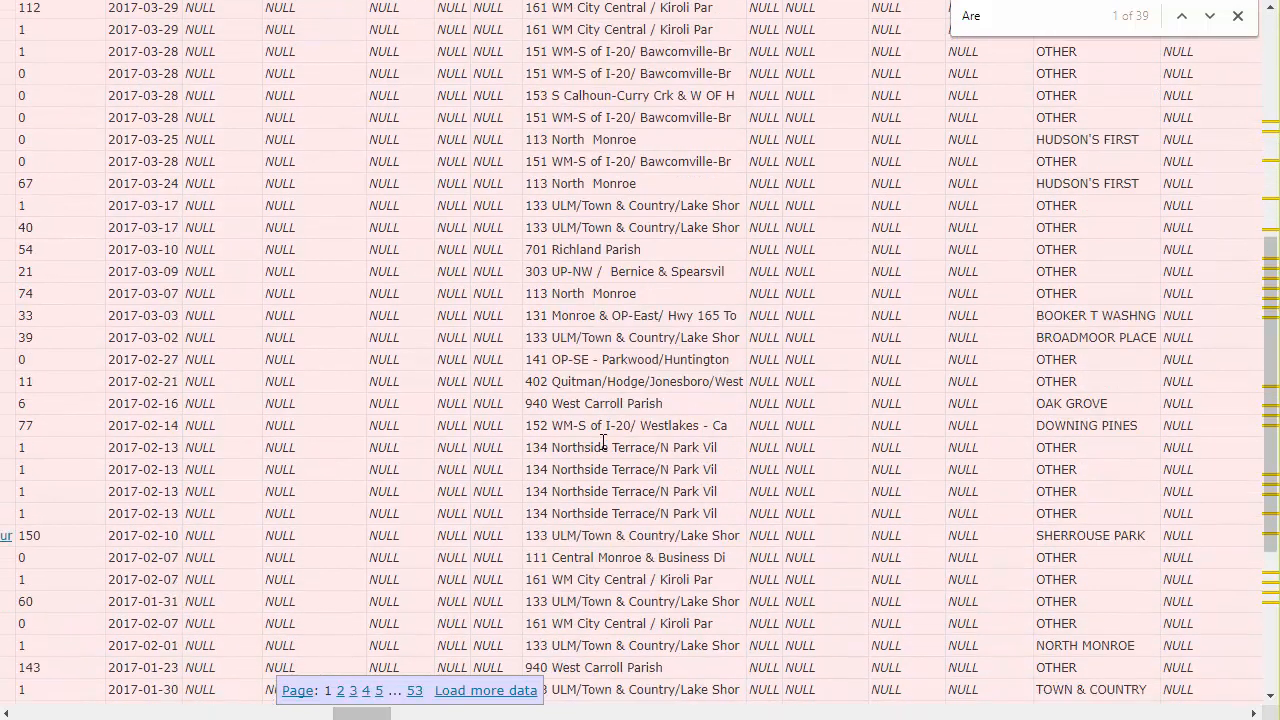
{"action": "scroll", "coordinate": [603, 441], "scroll_direction": "up", "scroll_amount": 5}
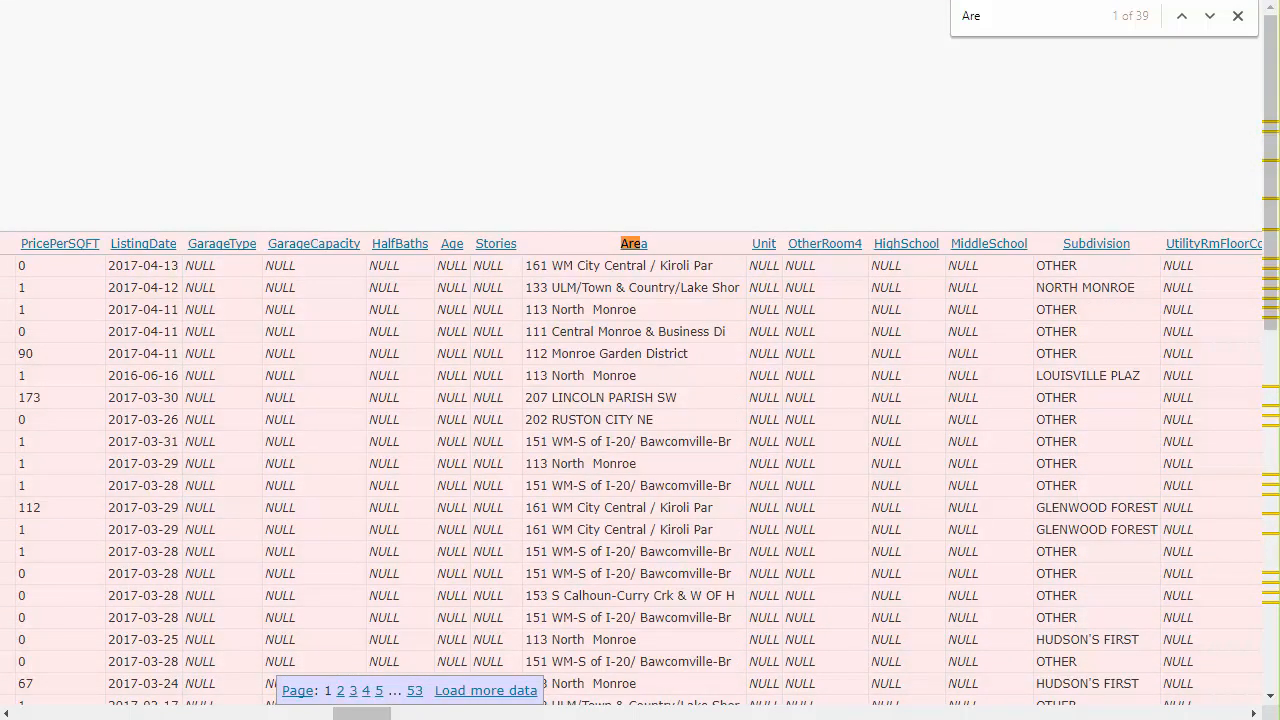
Switch to the Vanguard Realty listing page, reload it, and check the Area value in Property Details
{"action": "key", "text": "ctrl+Tab"}
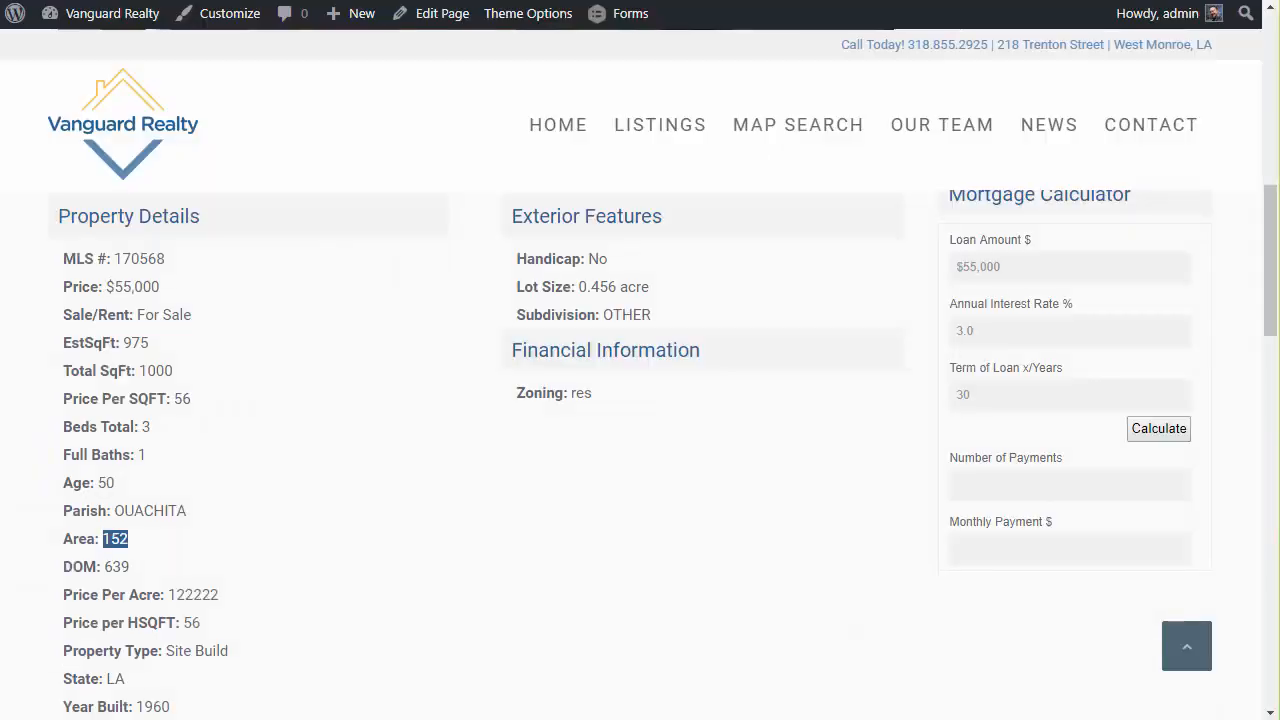
{"action": "key", "text": "F5"}
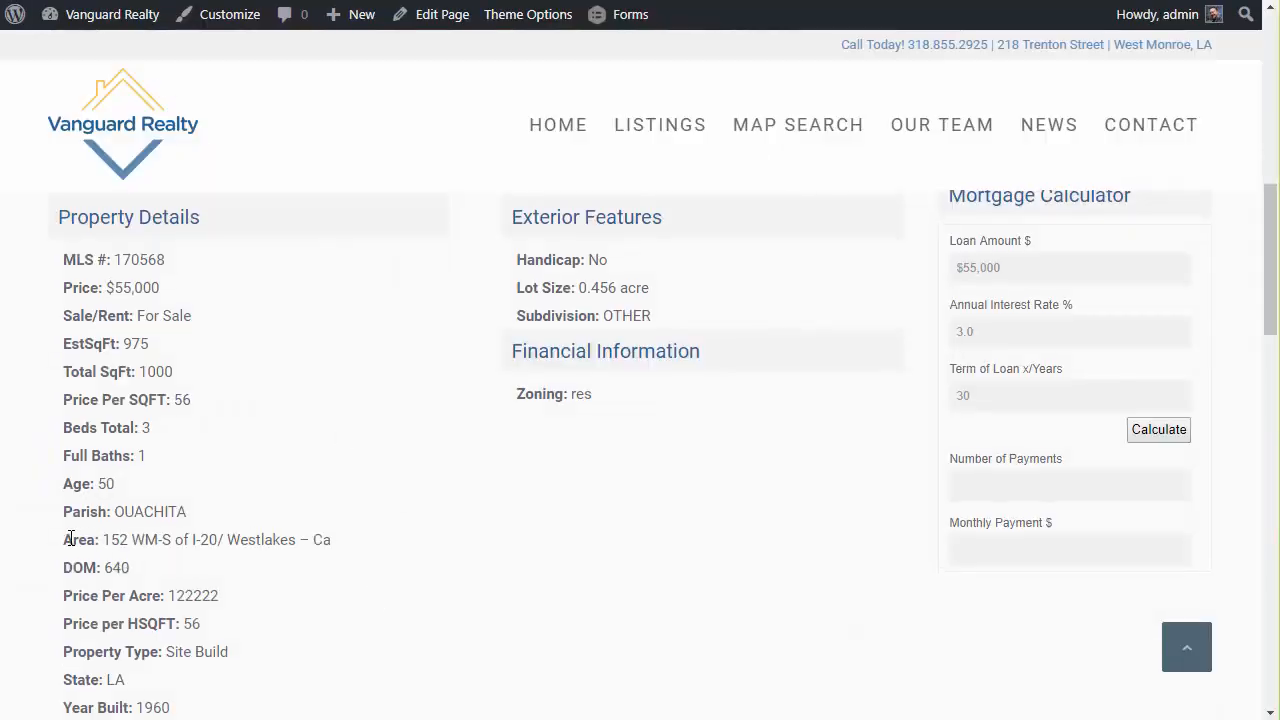
{"action": "left_click_drag", "start_coordinate": [63, 545], "coordinate": [337, 549]}
{"action": "left_click", "coordinate": [346, 563]}
{"action": "left_click_drag", "start_coordinate": [101, 540], "coordinate": [335, 552]}
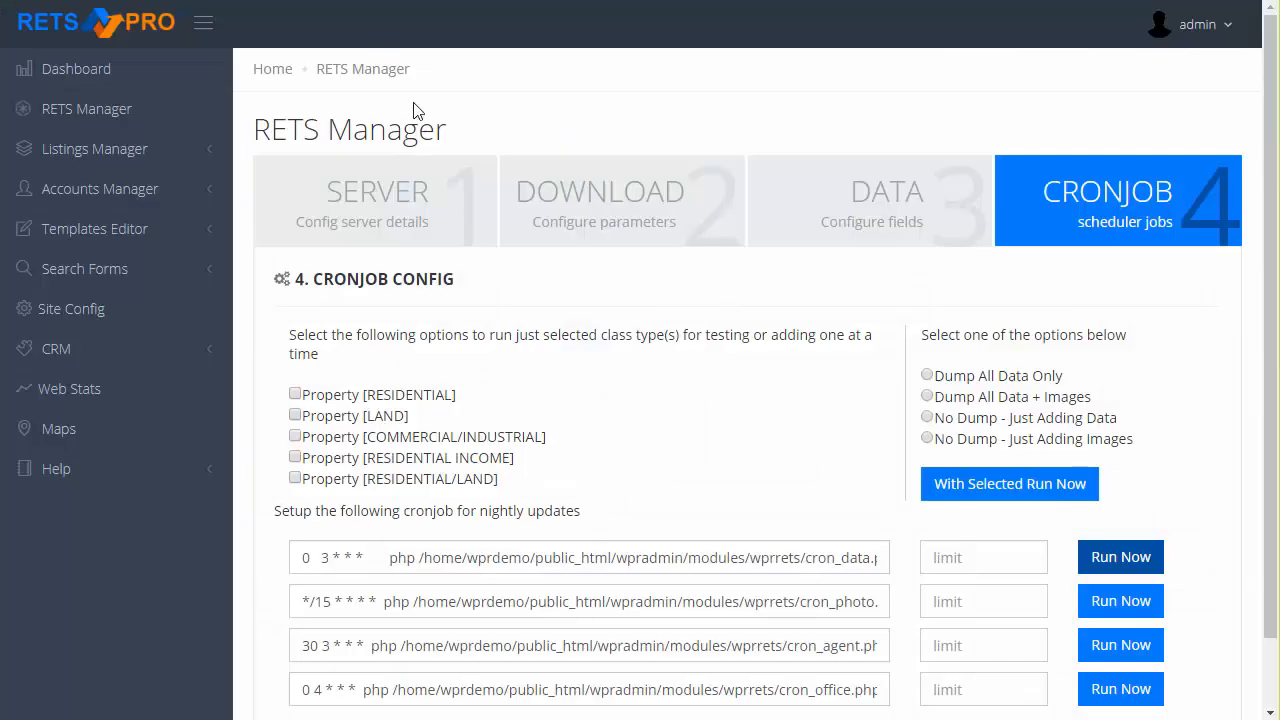
Switch to RETS Manager and review the NELBOR server configuration, including its data format
{"action": "left_click", "coordinate": [364, 207]}
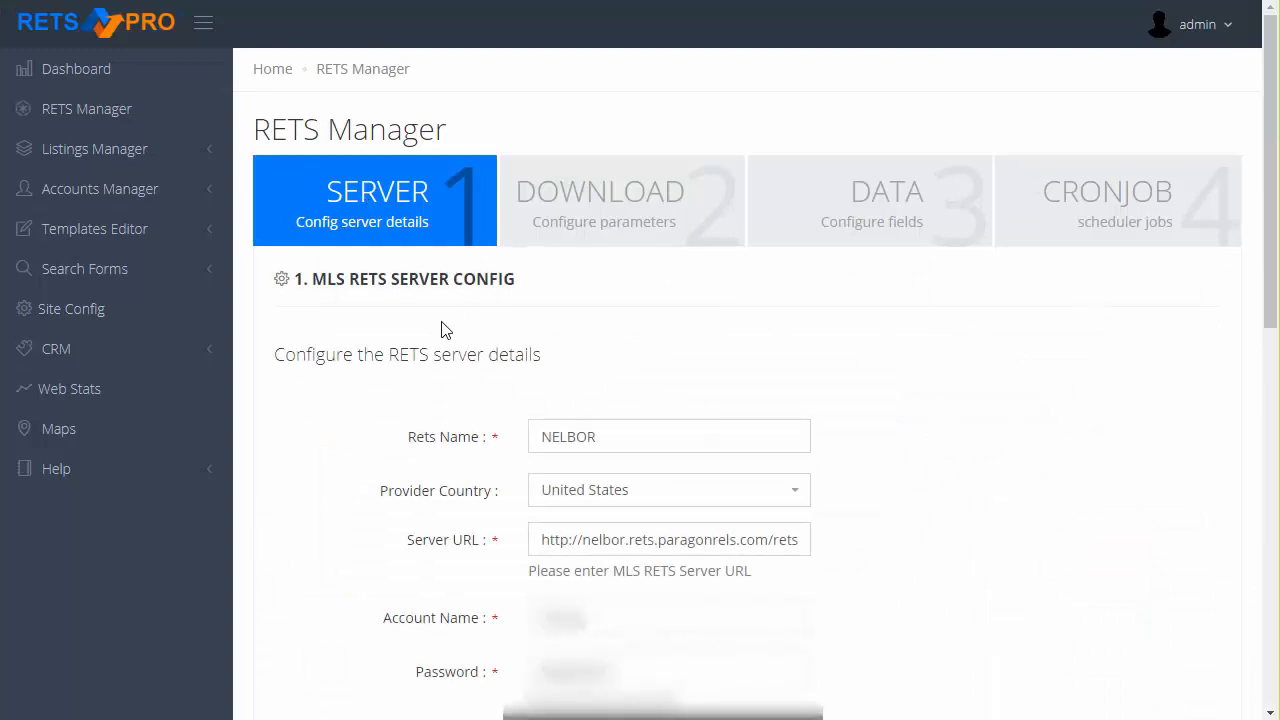
{"action": "scroll", "coordinate": [422, 335], "scroll_direction": "down", "scroll_amount": 6}
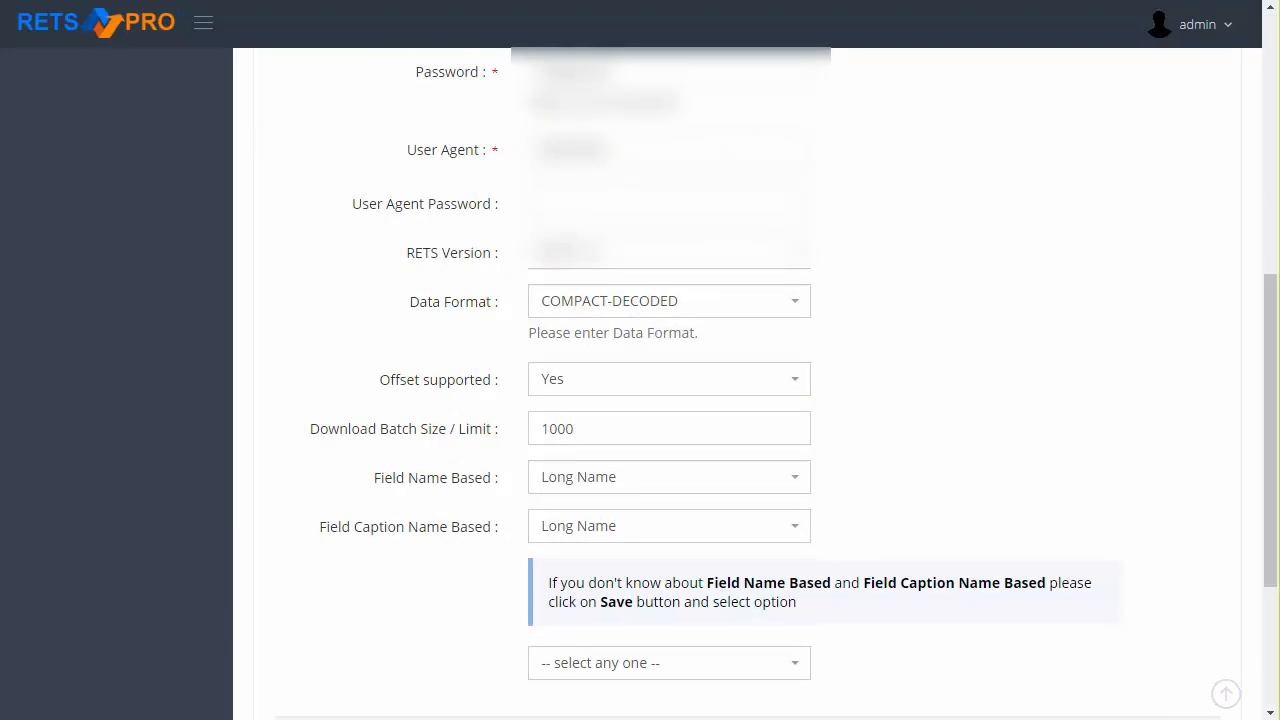
{"action": "left_click_drag", "start_coordinate": [1273, 301], "coordinate": [1265, 1]}
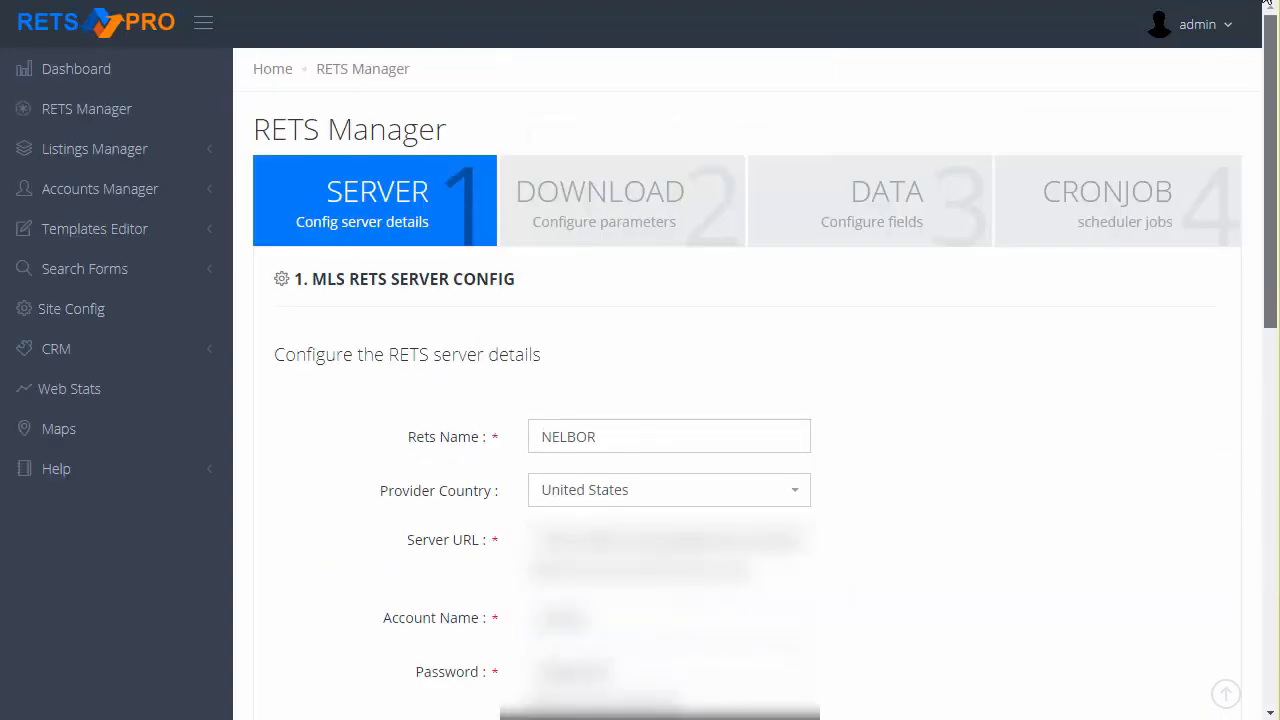
Show the options of the Listings Manager section
{"action": "left_click", "coordinate": [90, 152]}
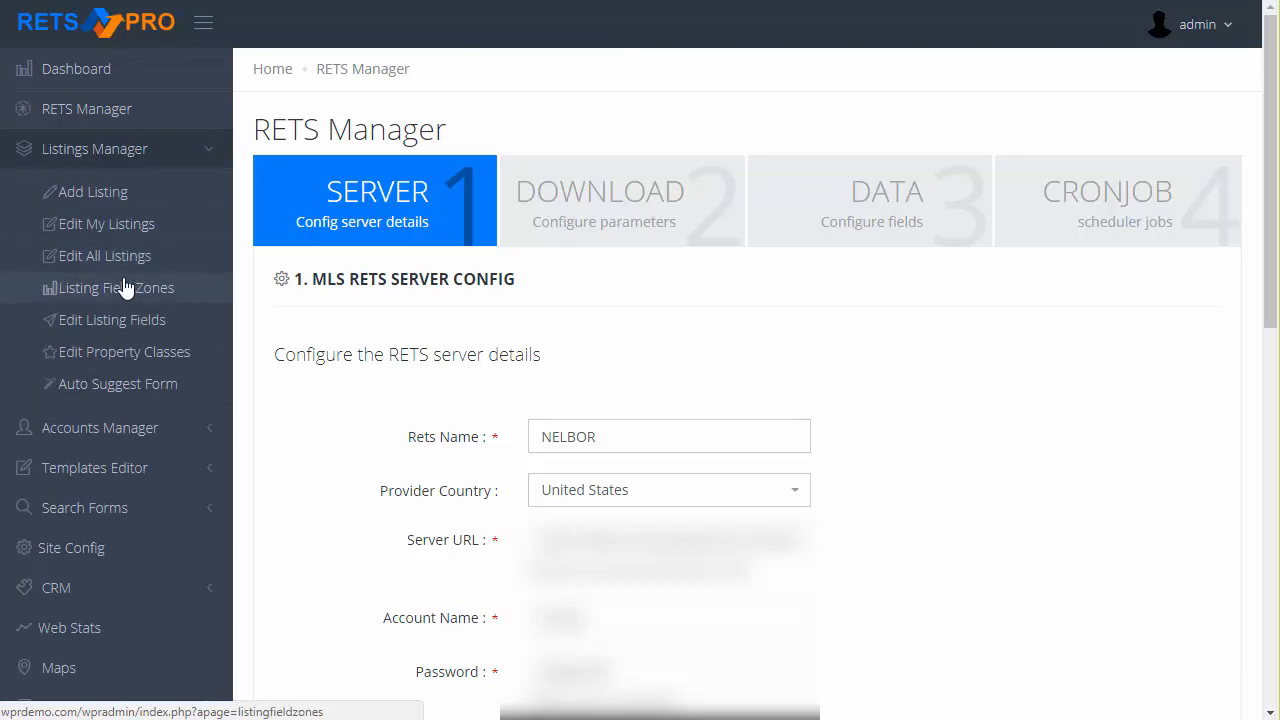